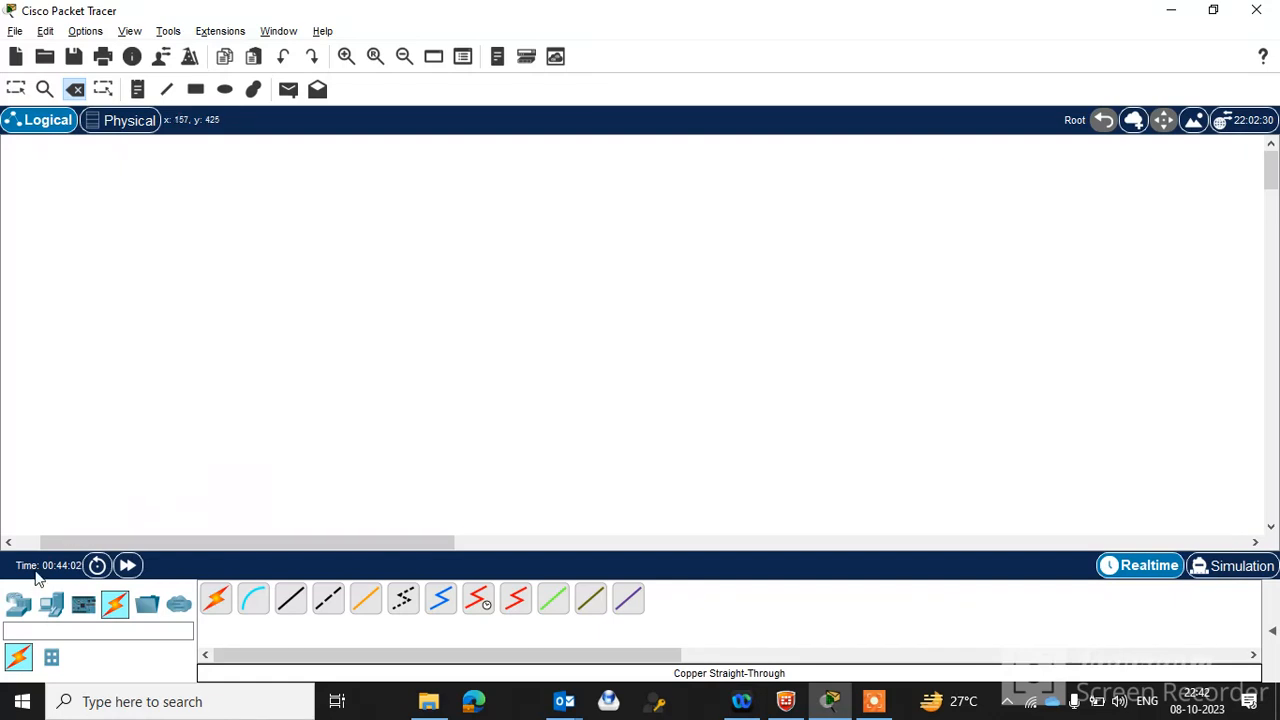
Step: Look through the network device types: routers, switches, hubs, wireless devices, security and WAN emulation
click(18, 605)
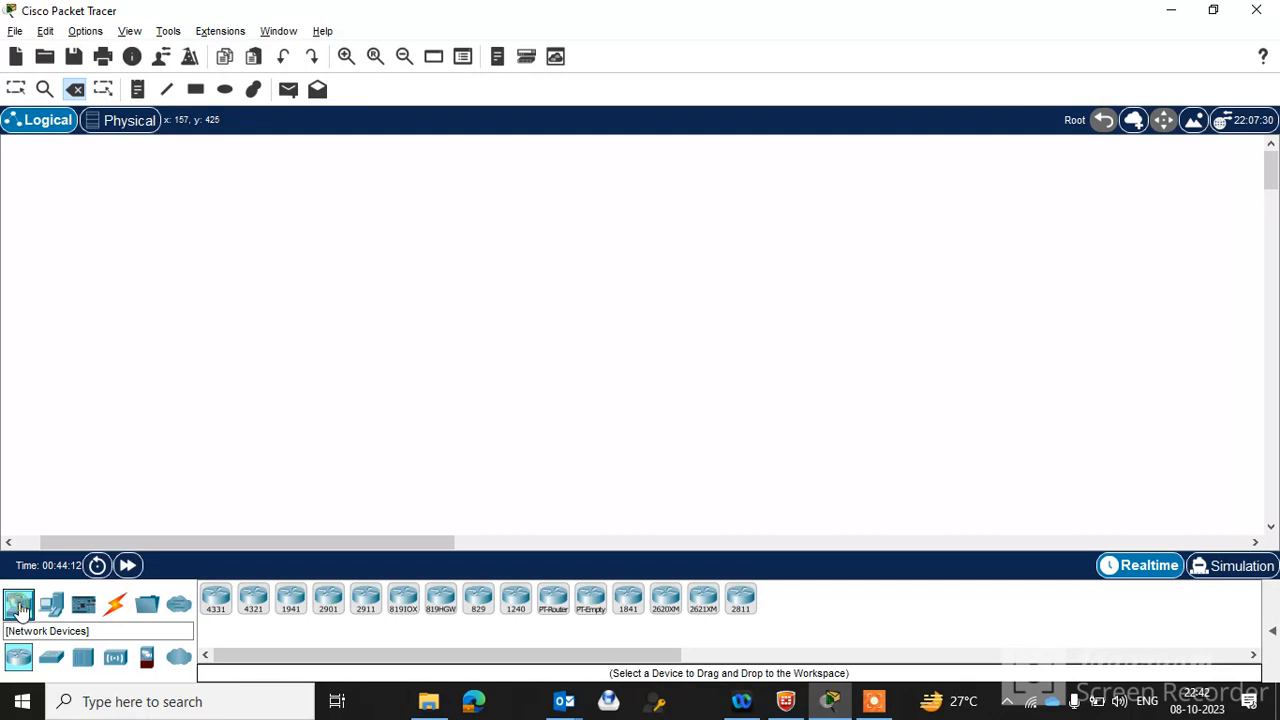
click(50, 658)
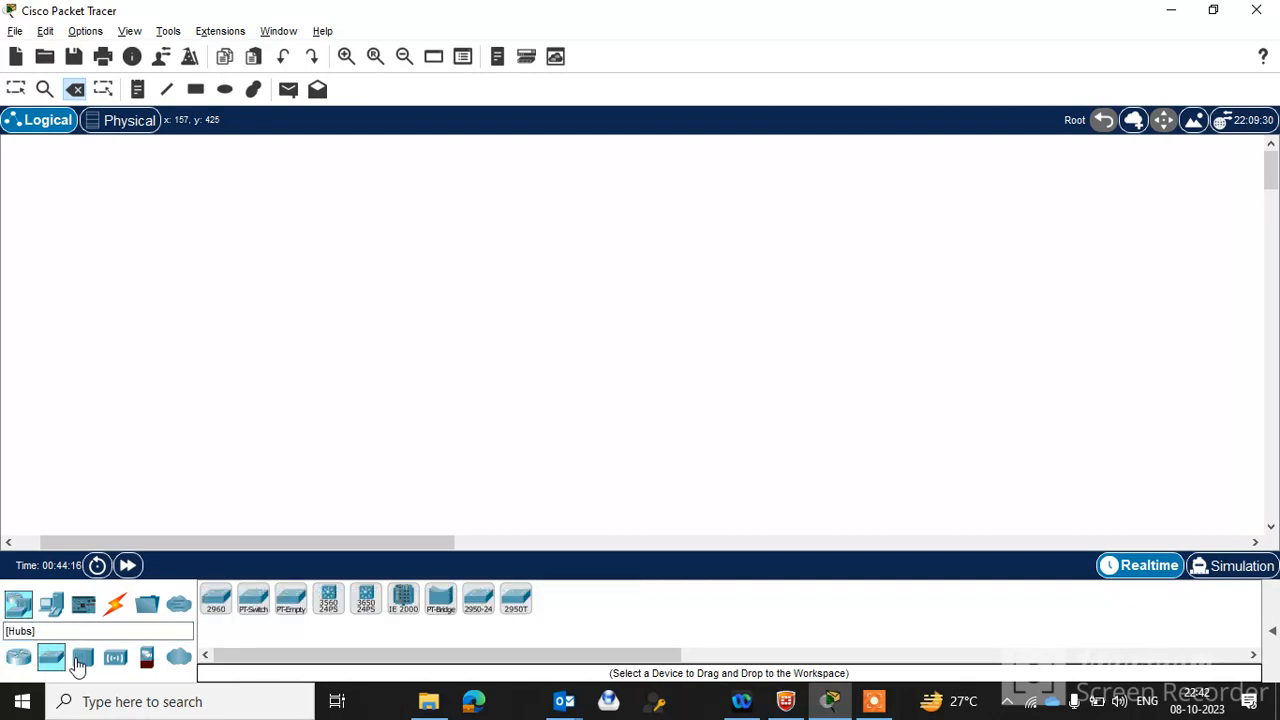
click(84, 660)
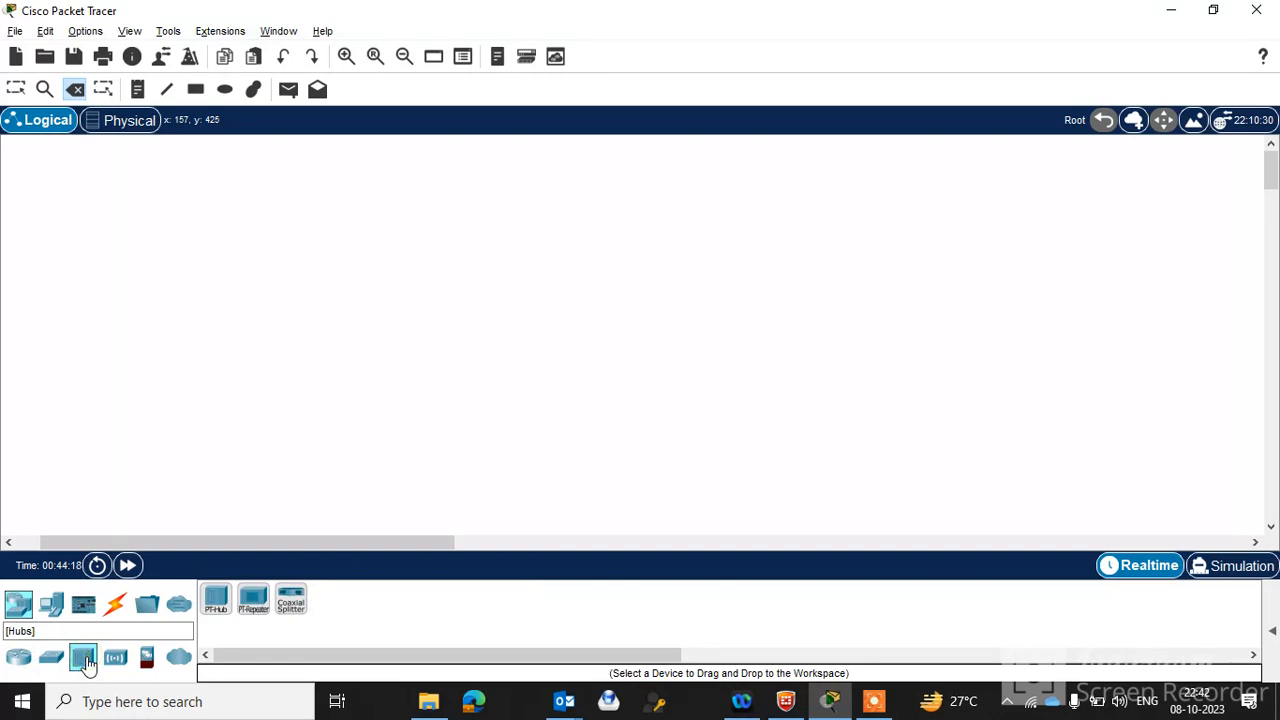
click(114, 660)
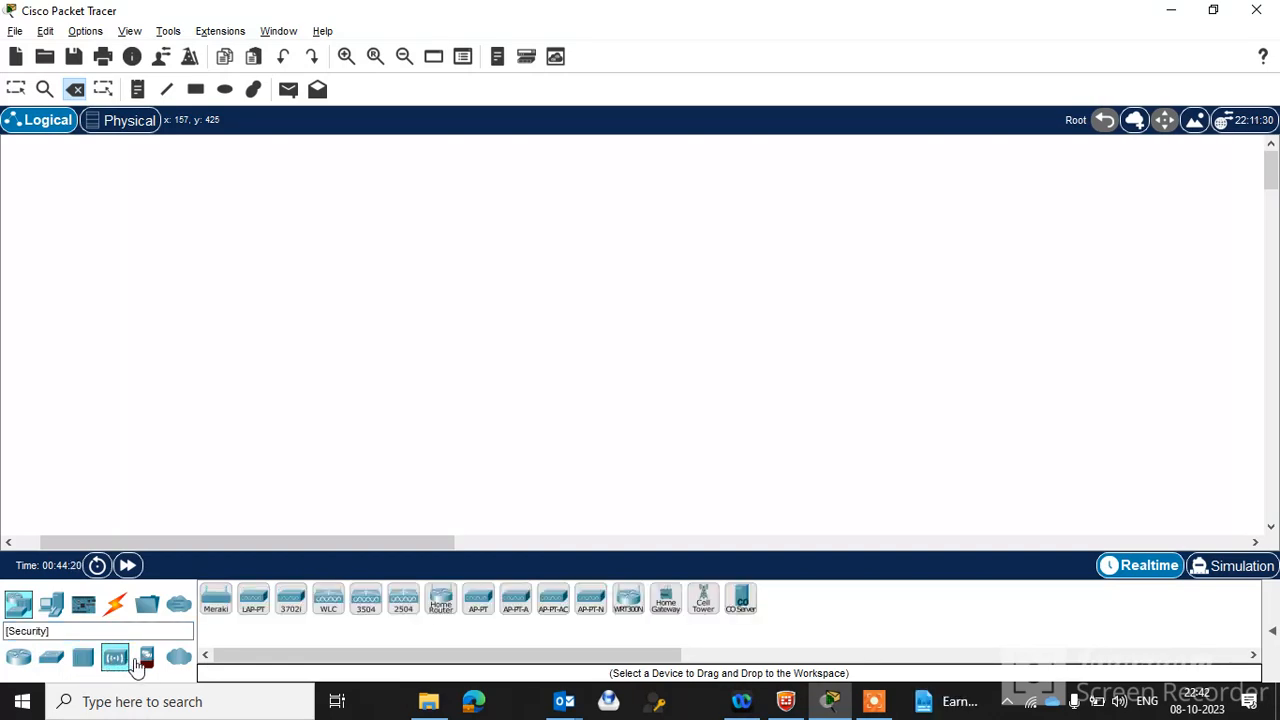
click(146, 660)
click(185, 658)
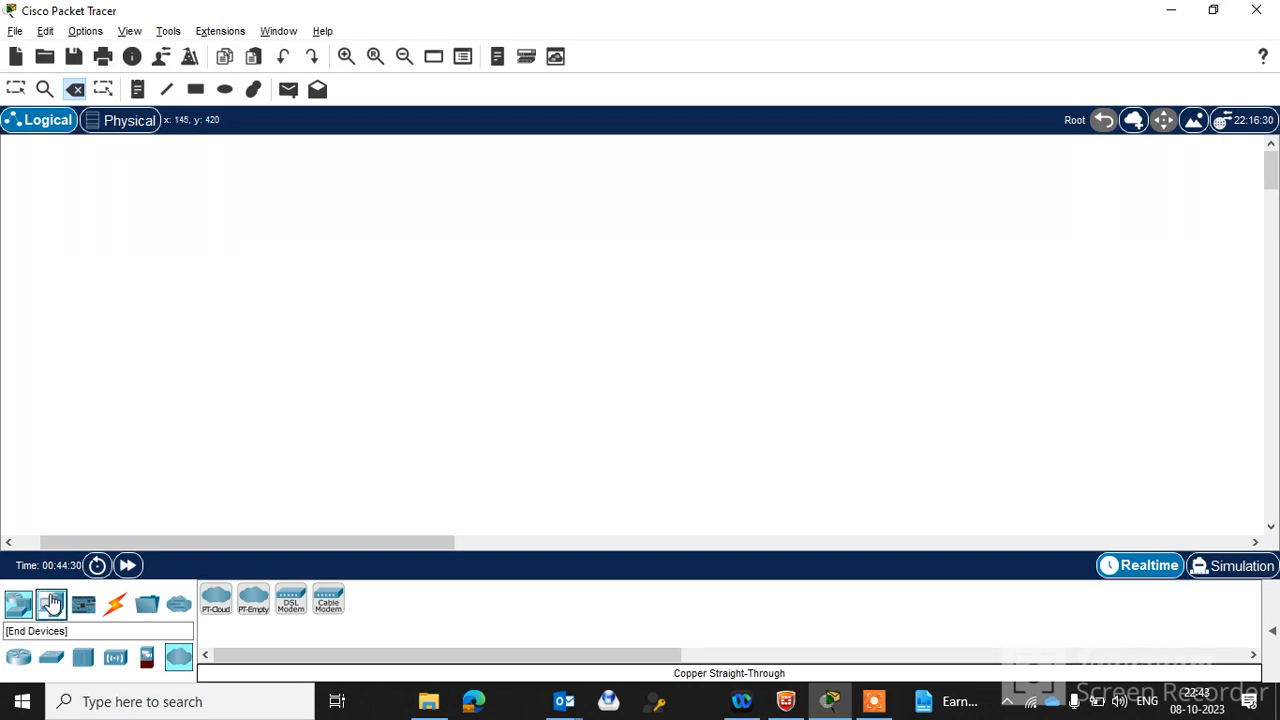
Step: Look through the end devices, components, cable types, custom-made devices and multiuser connection offered for the workspace
click(51, 604)
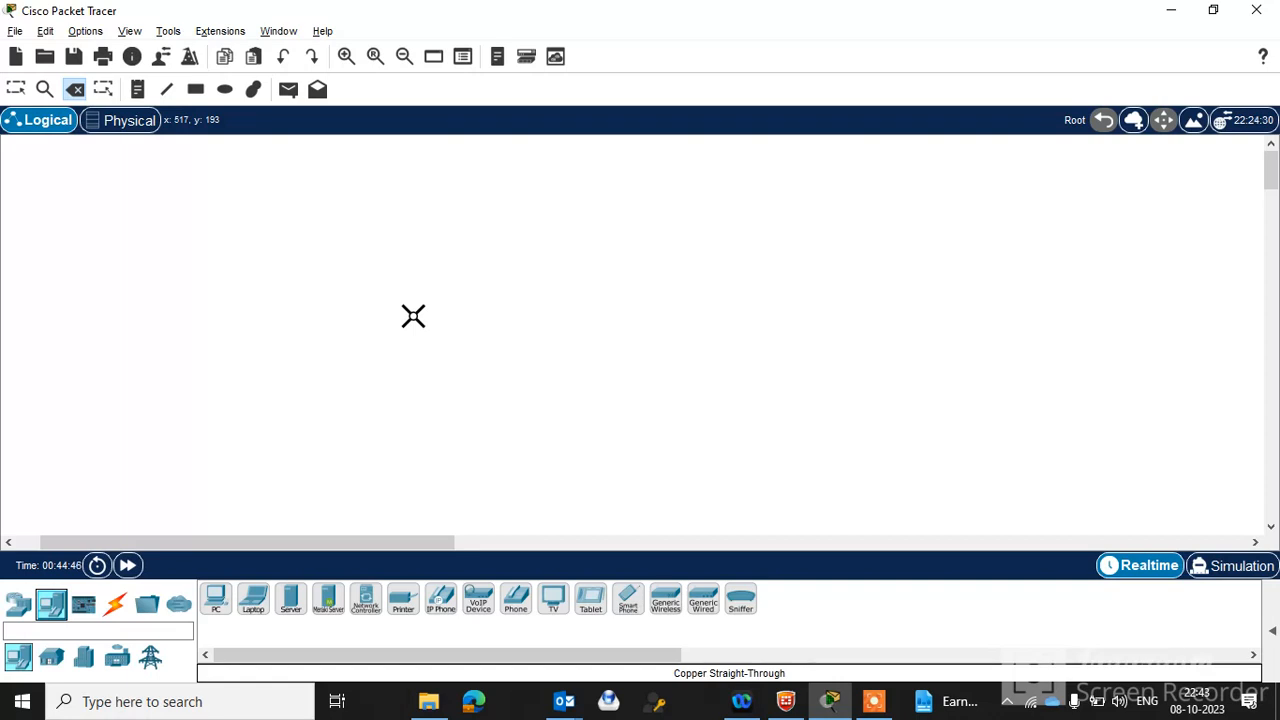
click(83, 603)
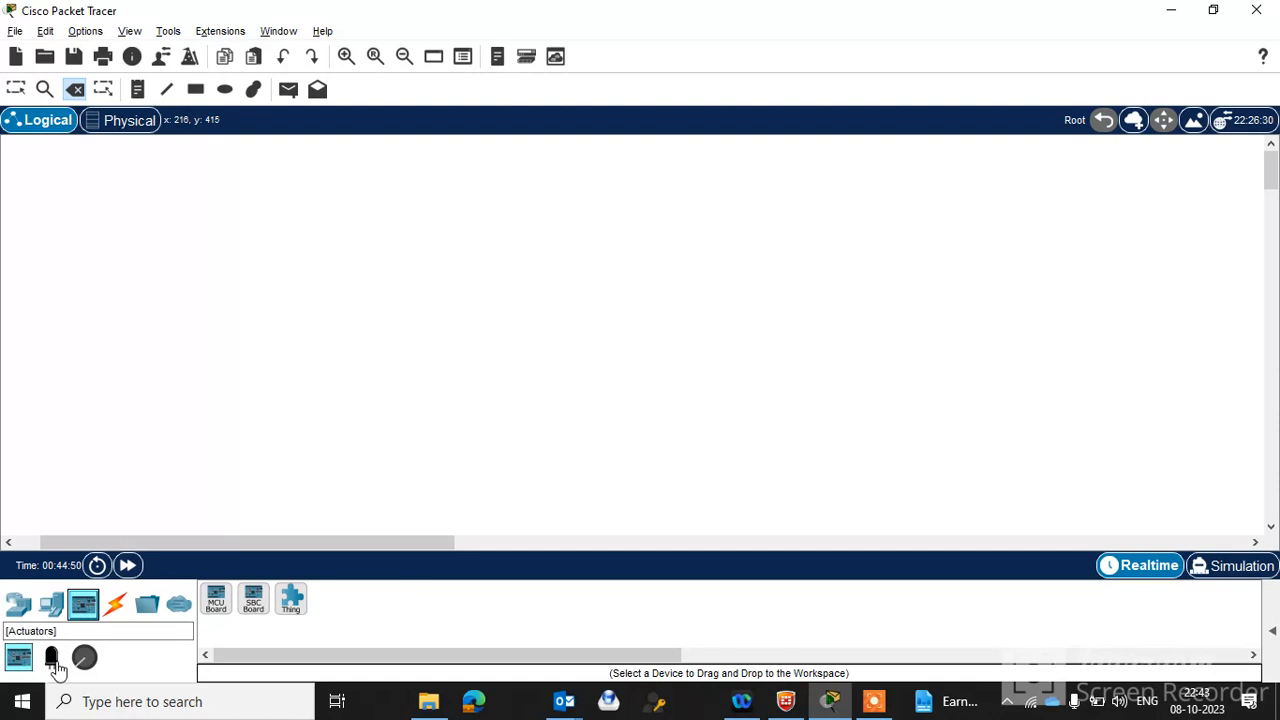
click(116, 604)
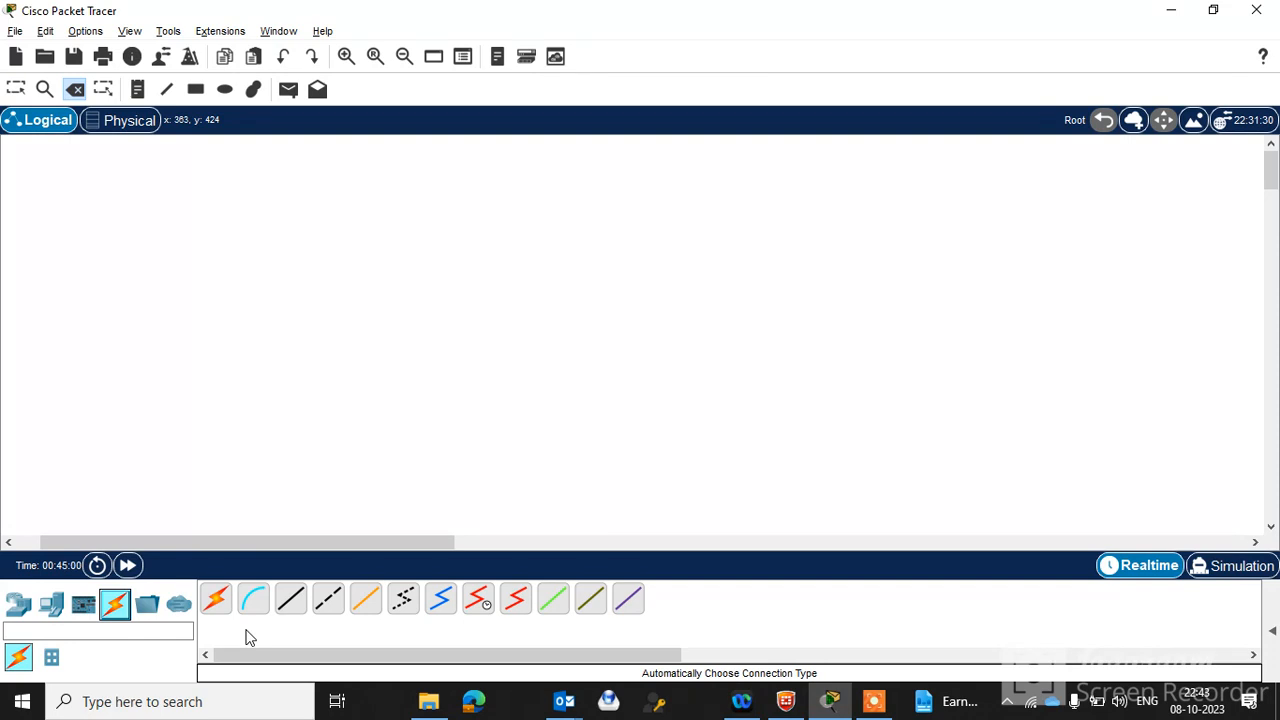
click(222, 610)
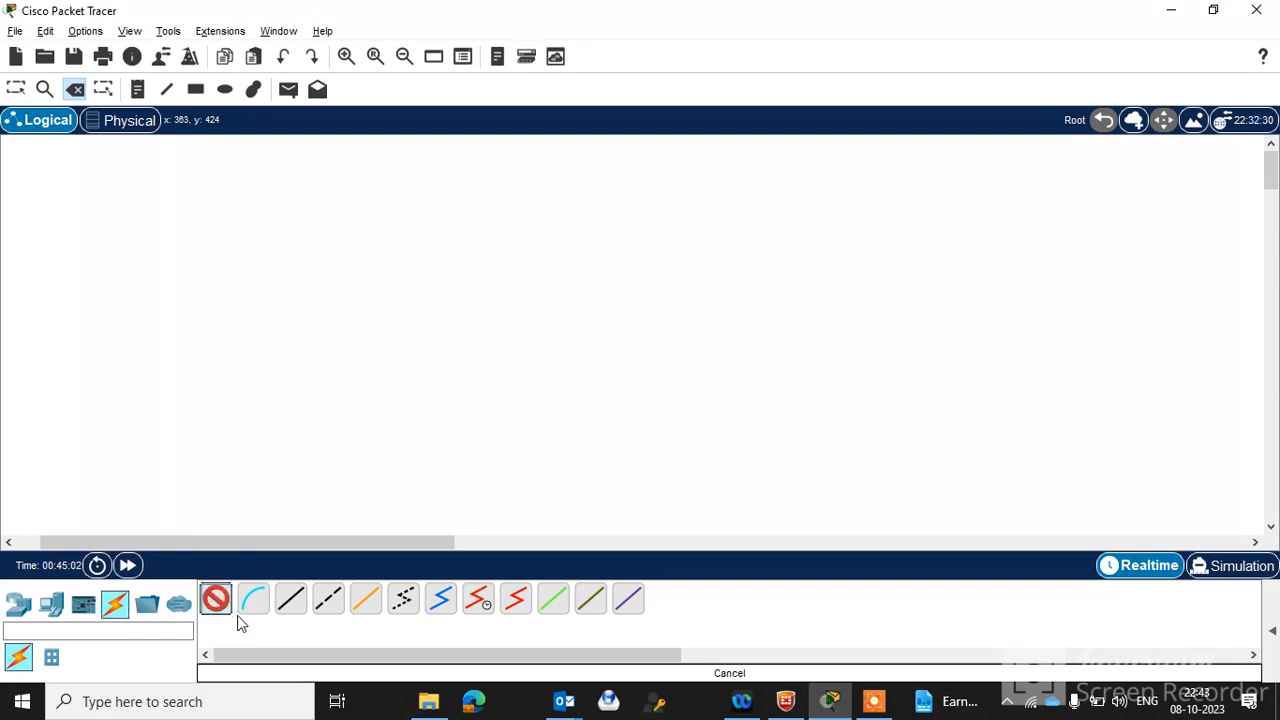
click(264, 610)
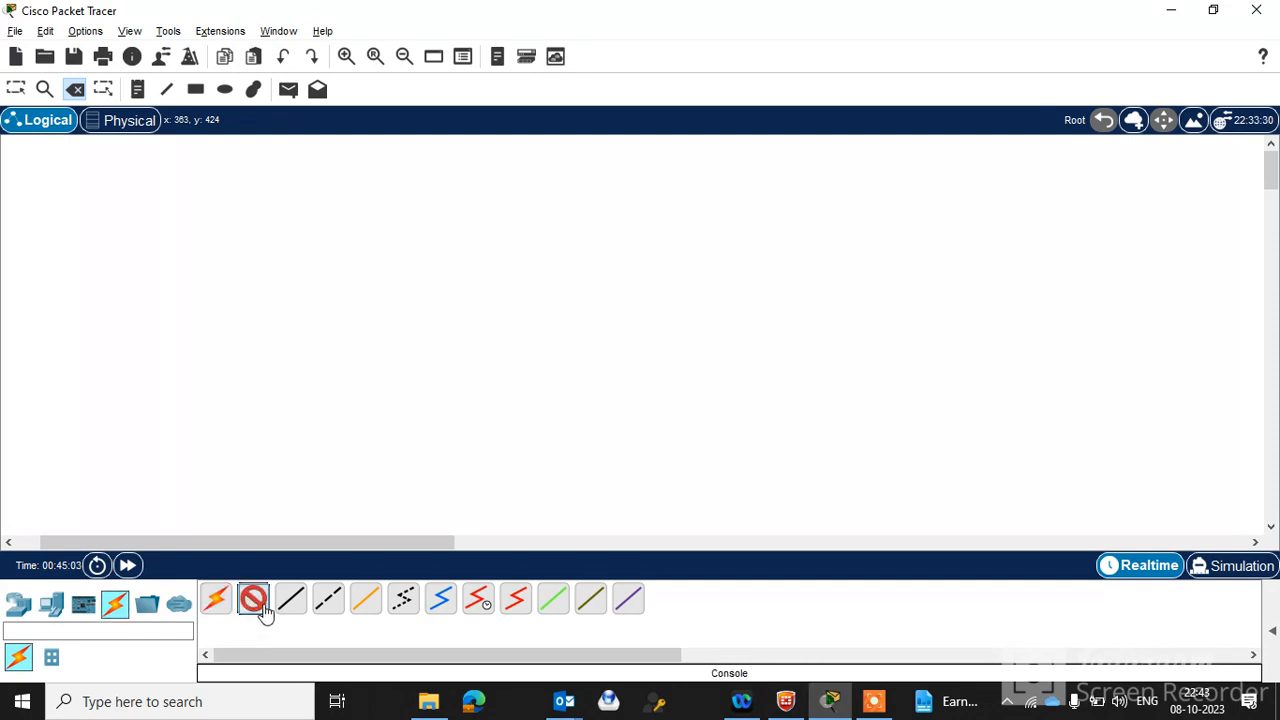
click(290, 610)
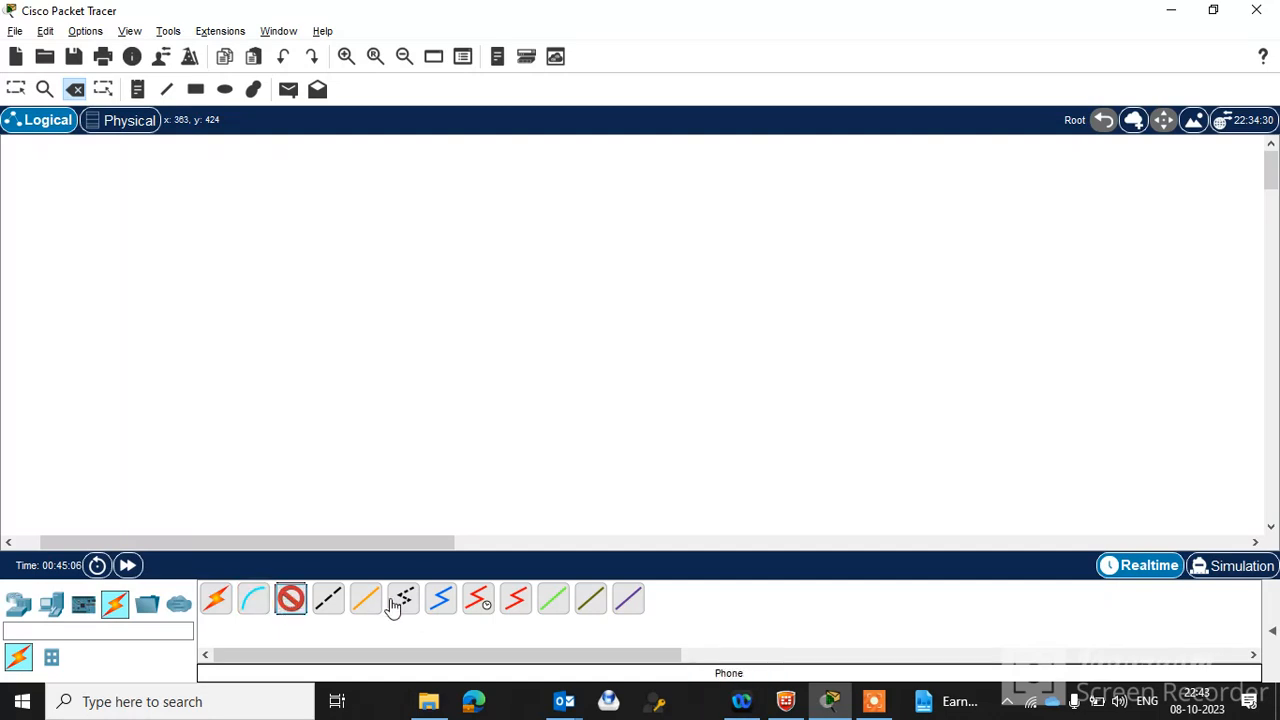
click(148, 607)
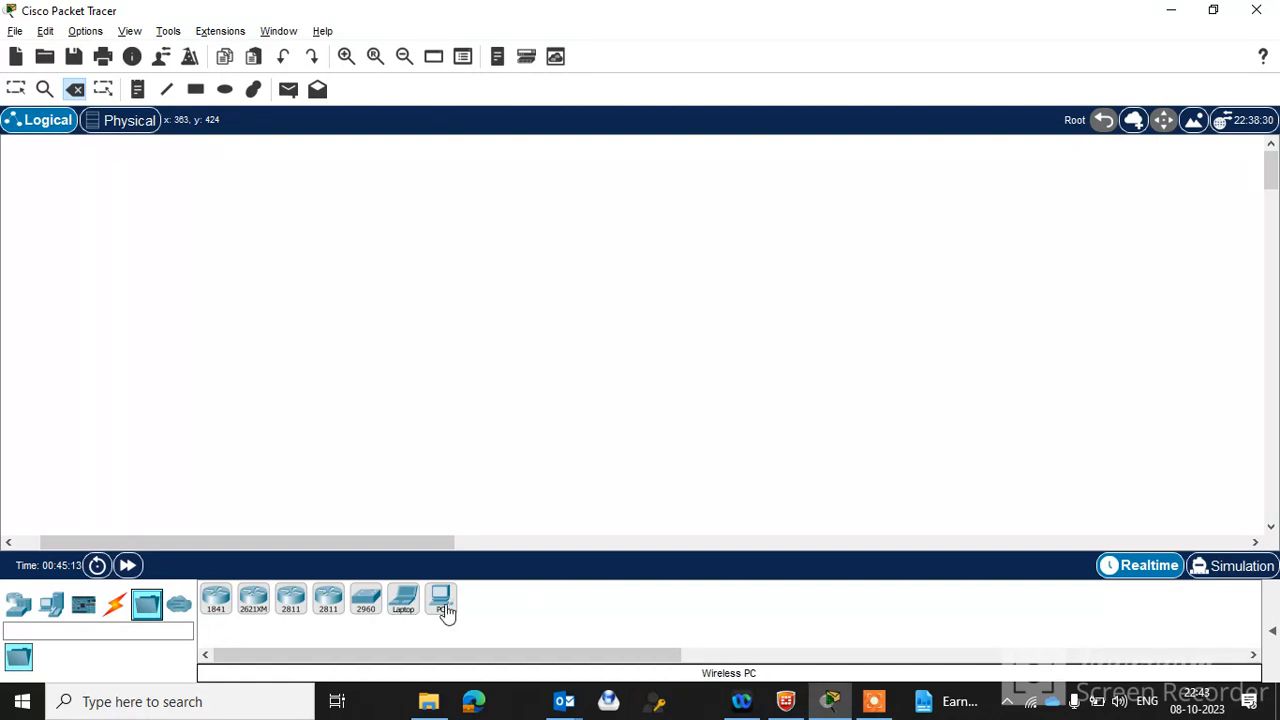
click(178, 605)
click(216, 600)
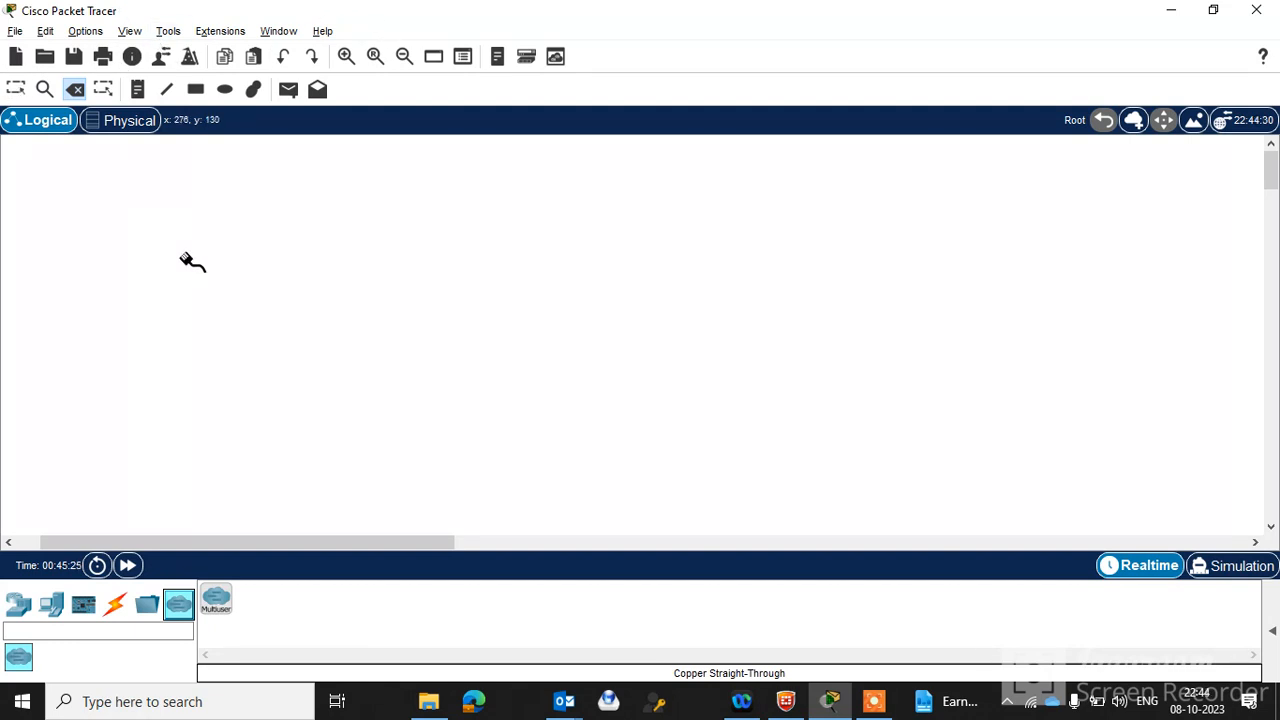
Step: Place a 2960 switch in the upper middle of the logical workspace
click(19, 605)
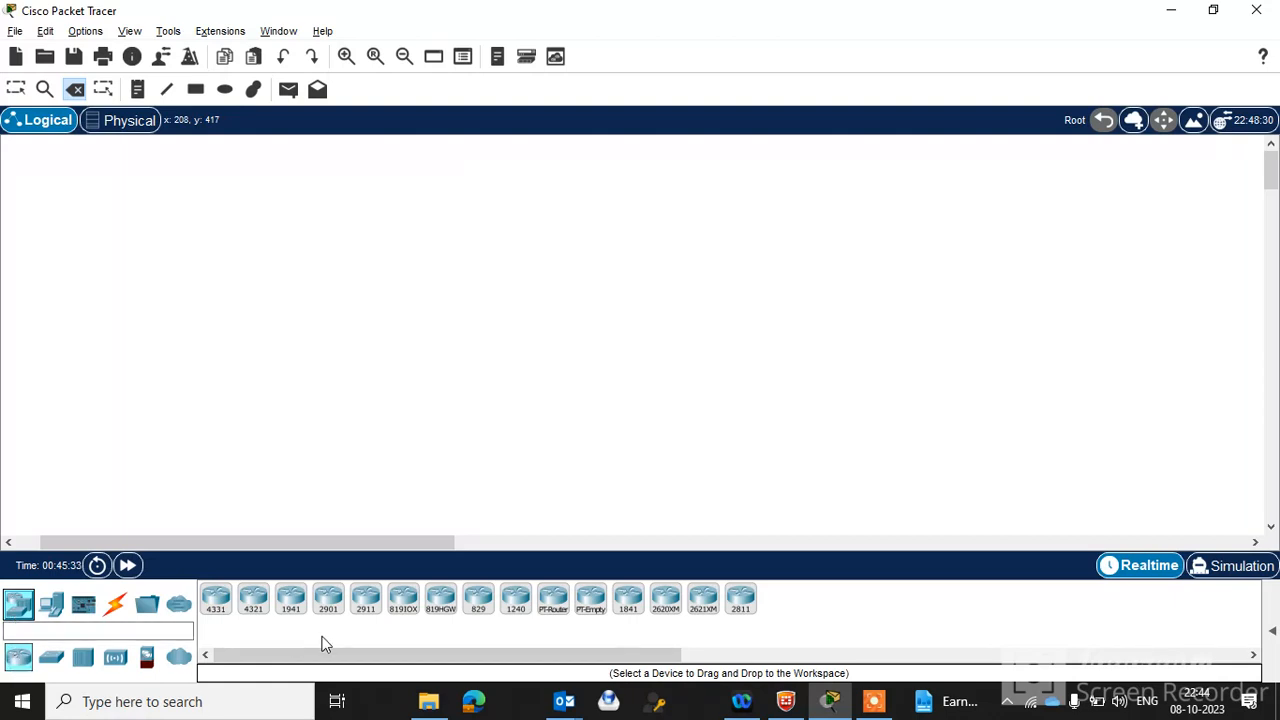
click(52, 664)
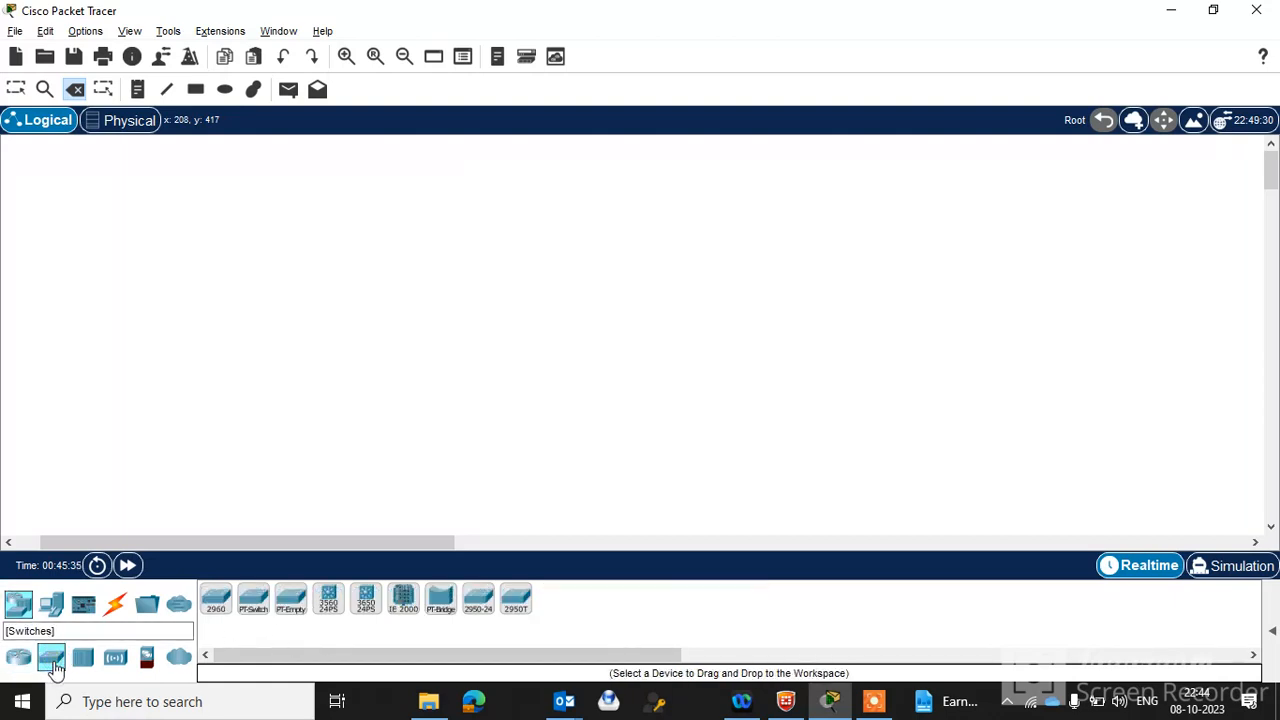
drag(216, 598, 517, 205)
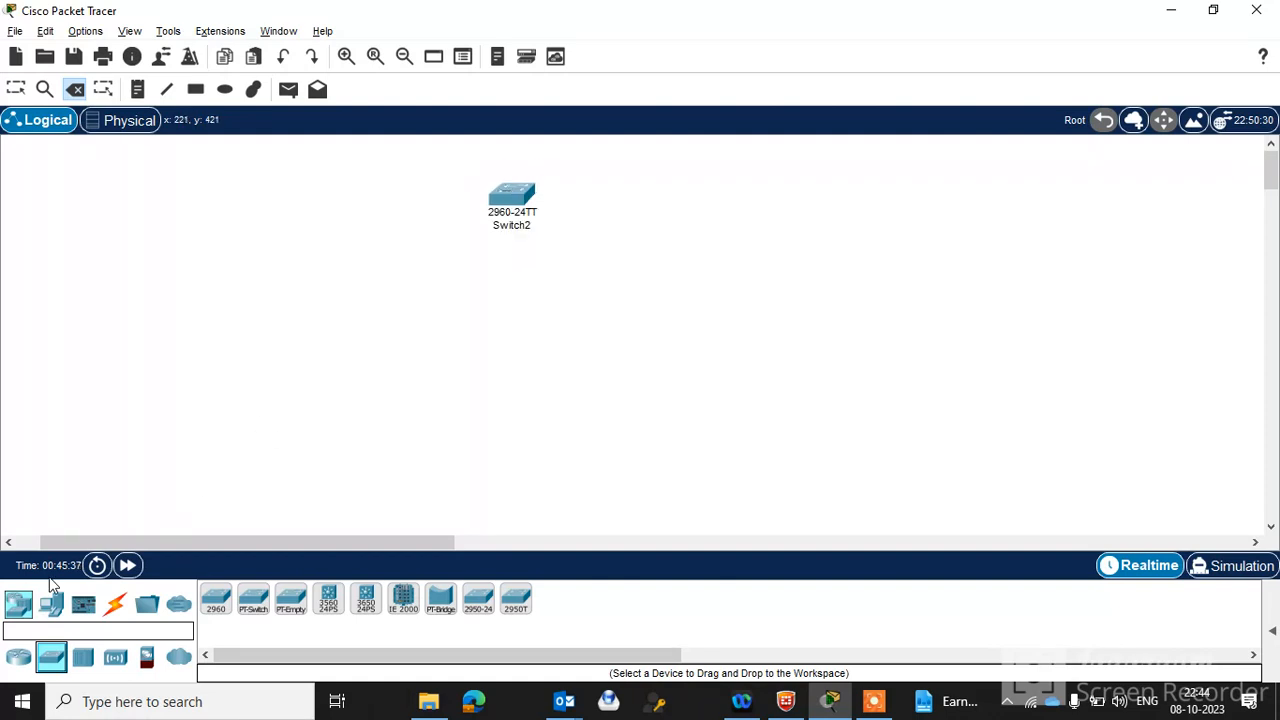
Step: Add a PC below and to the left of the switch and a server to the switch's right
click(52, 604)
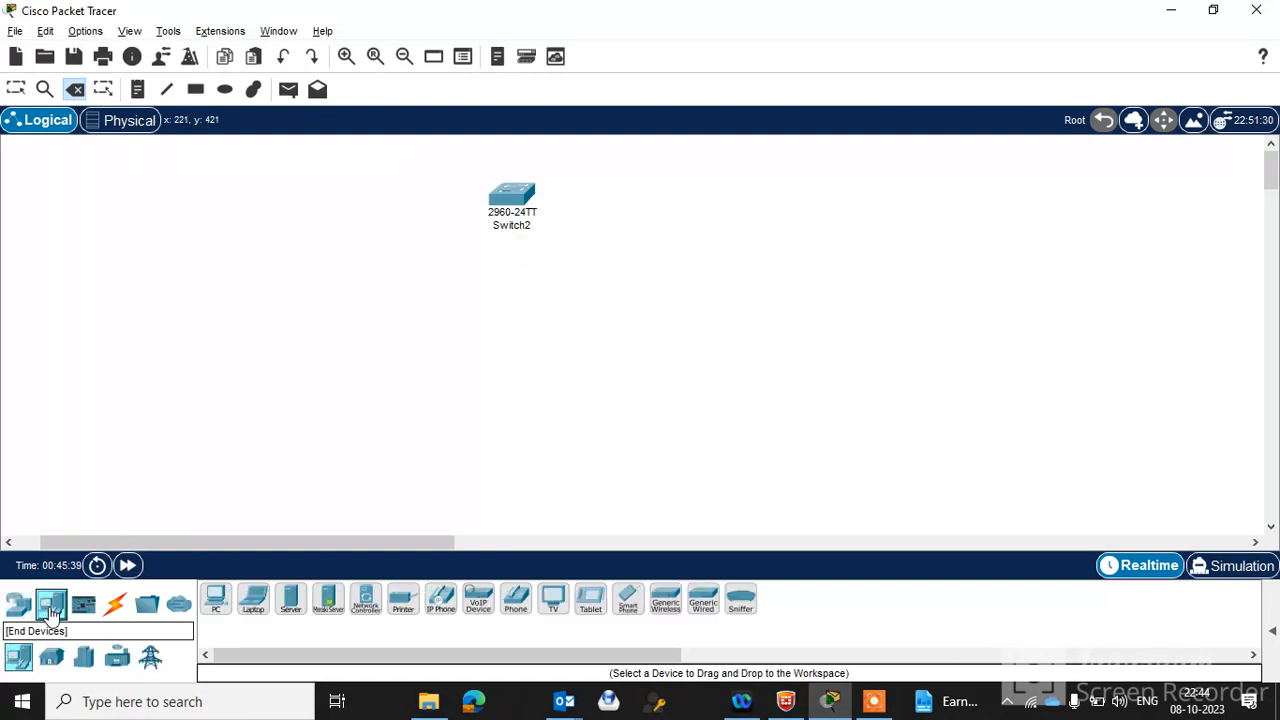
drag(216, 600, 268, 398)
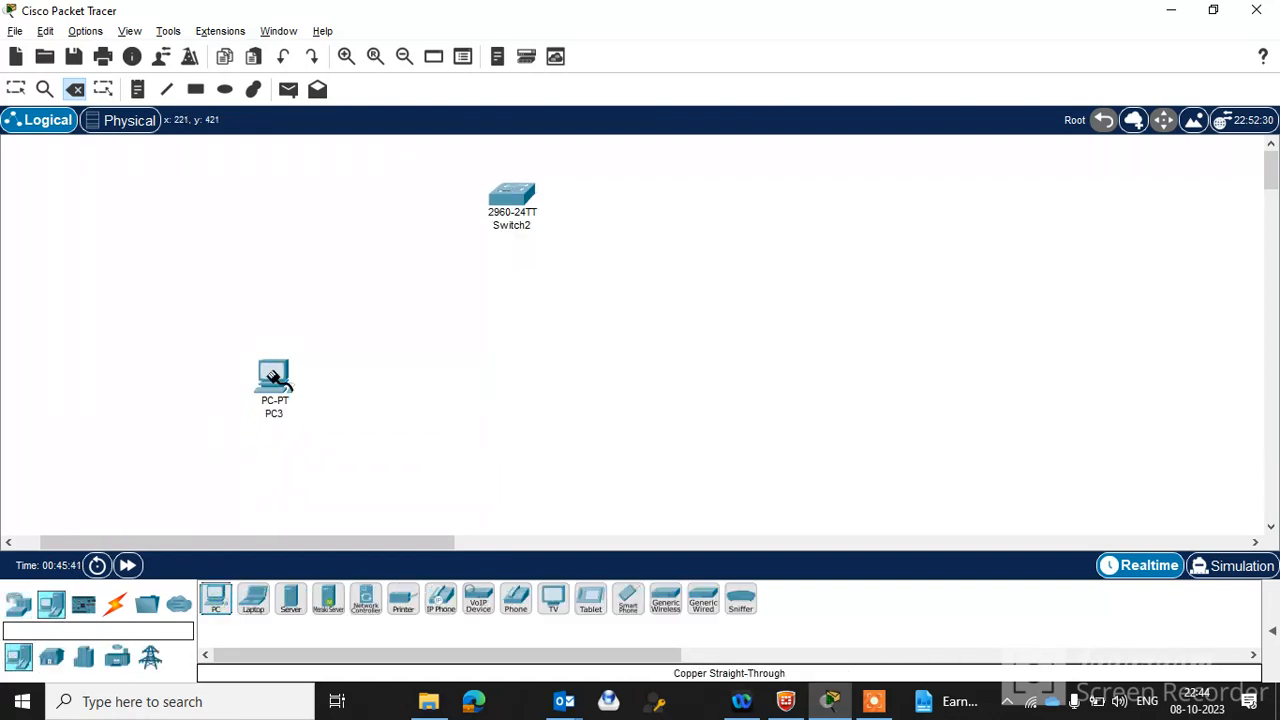
drag(291, 600, 622, 337)
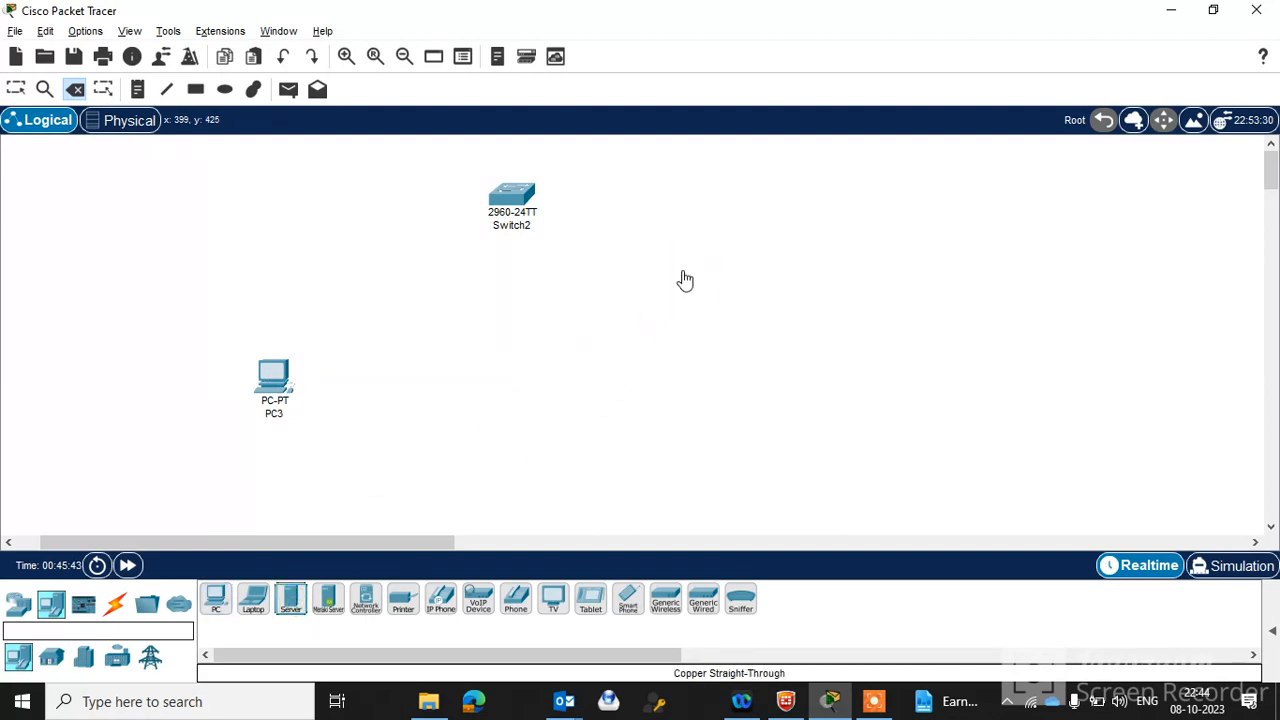
drag(685, 280, 684, 279)
Step: Connect the switch's FastEthernet0/1 port to the PC's FastEthernet0 port with a copper straight-through cable
click(116, 604)
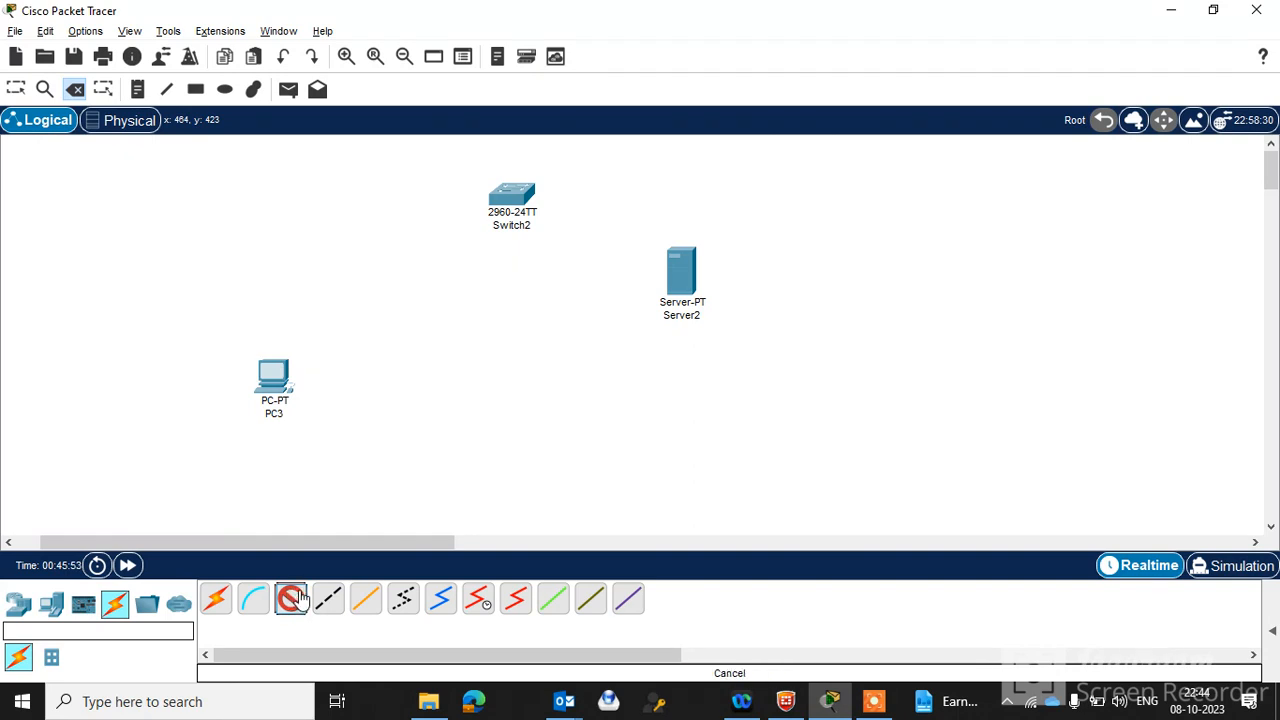
click(512, 201)
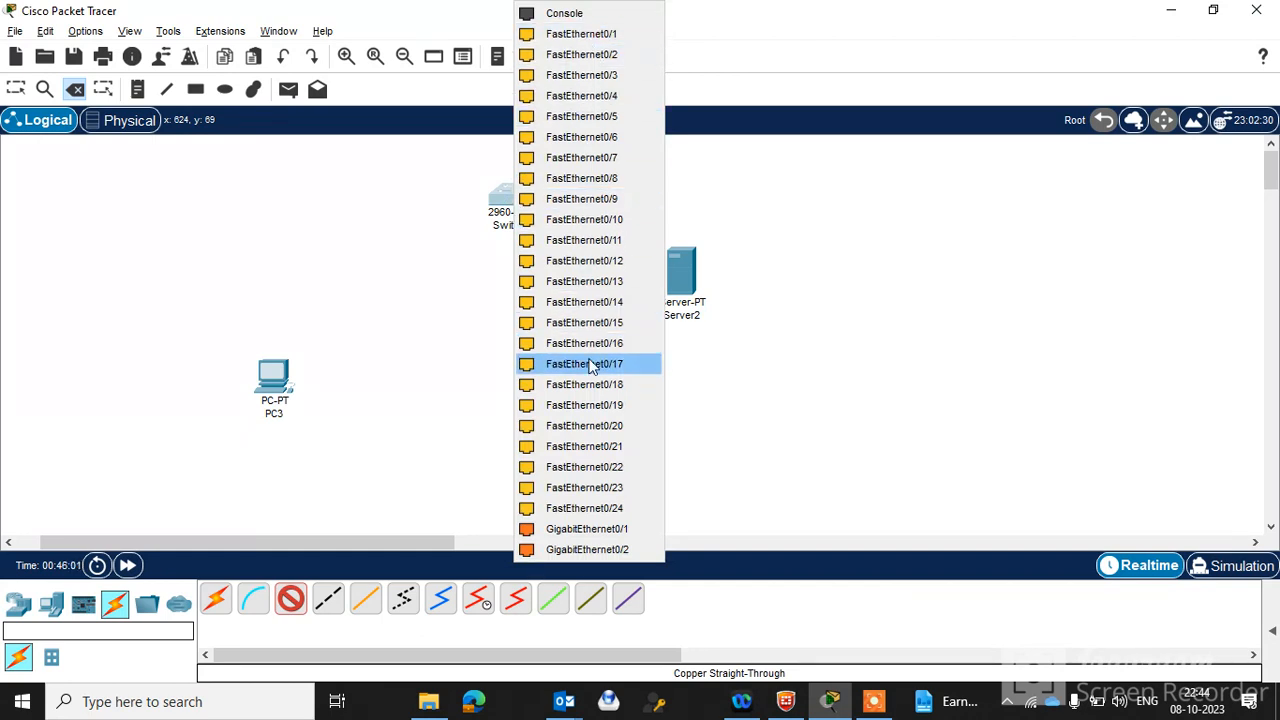
click(604, 40)
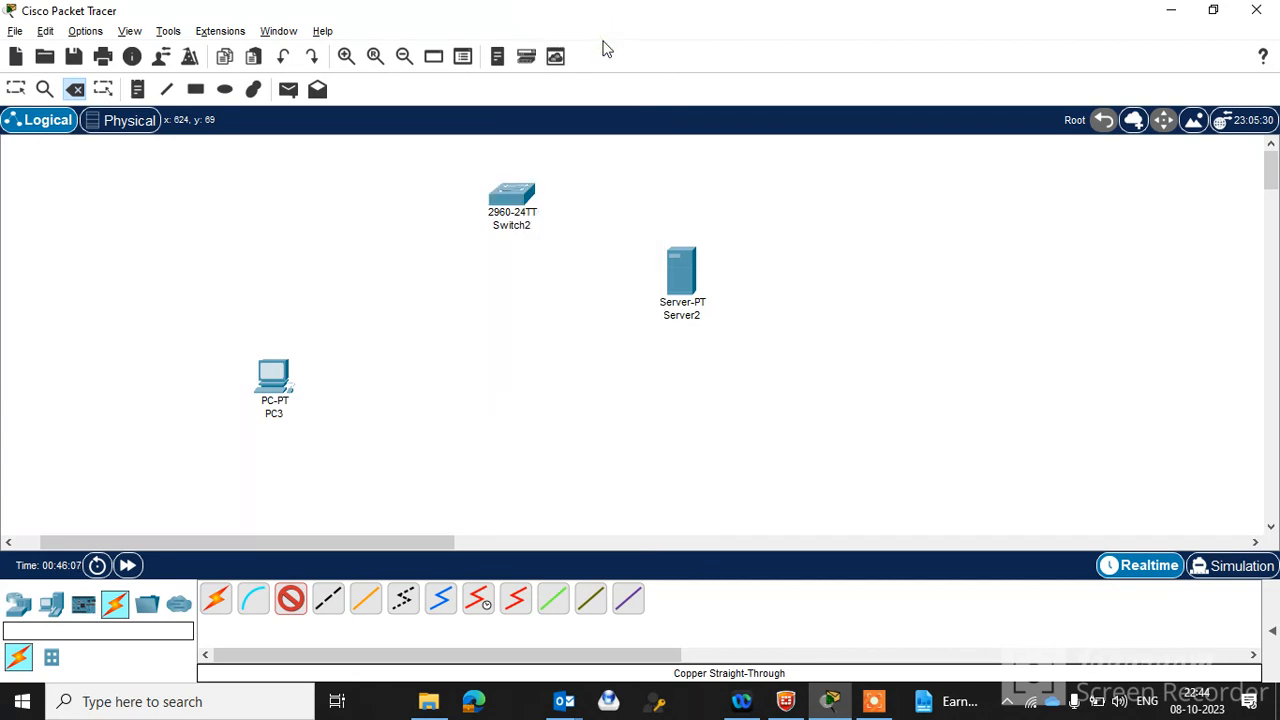
click(276, 381)
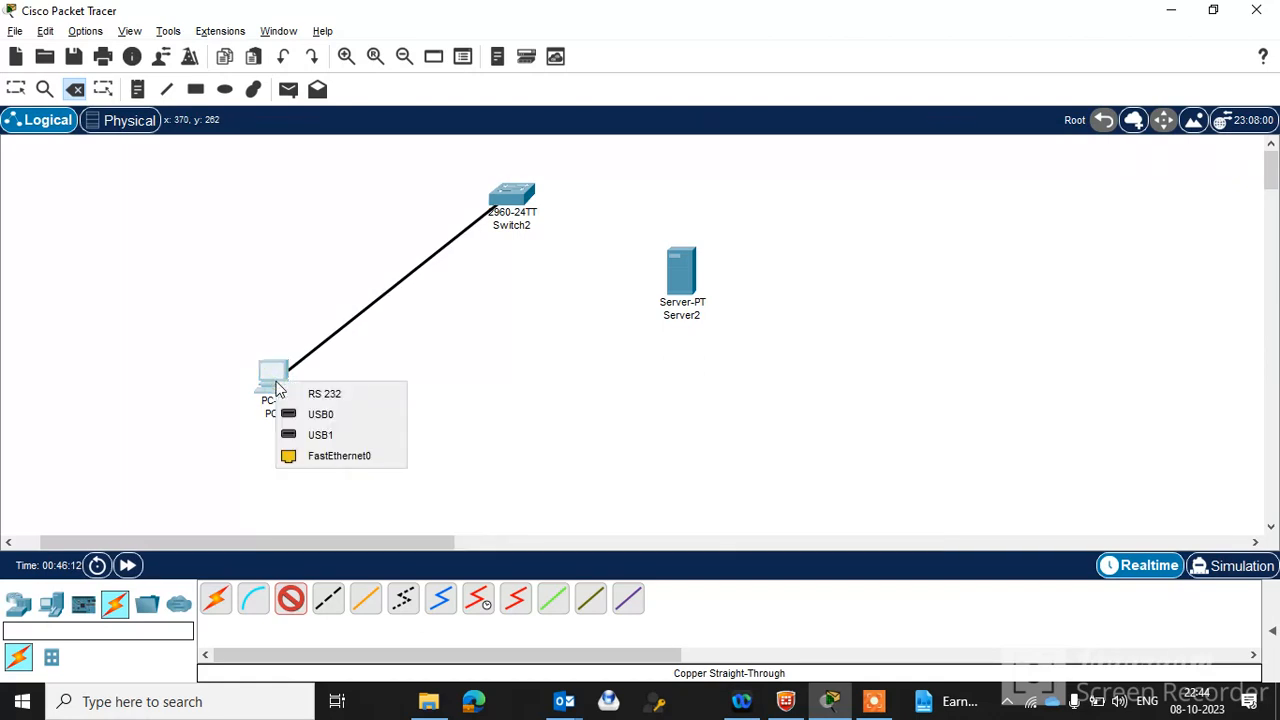
click(313, 457)
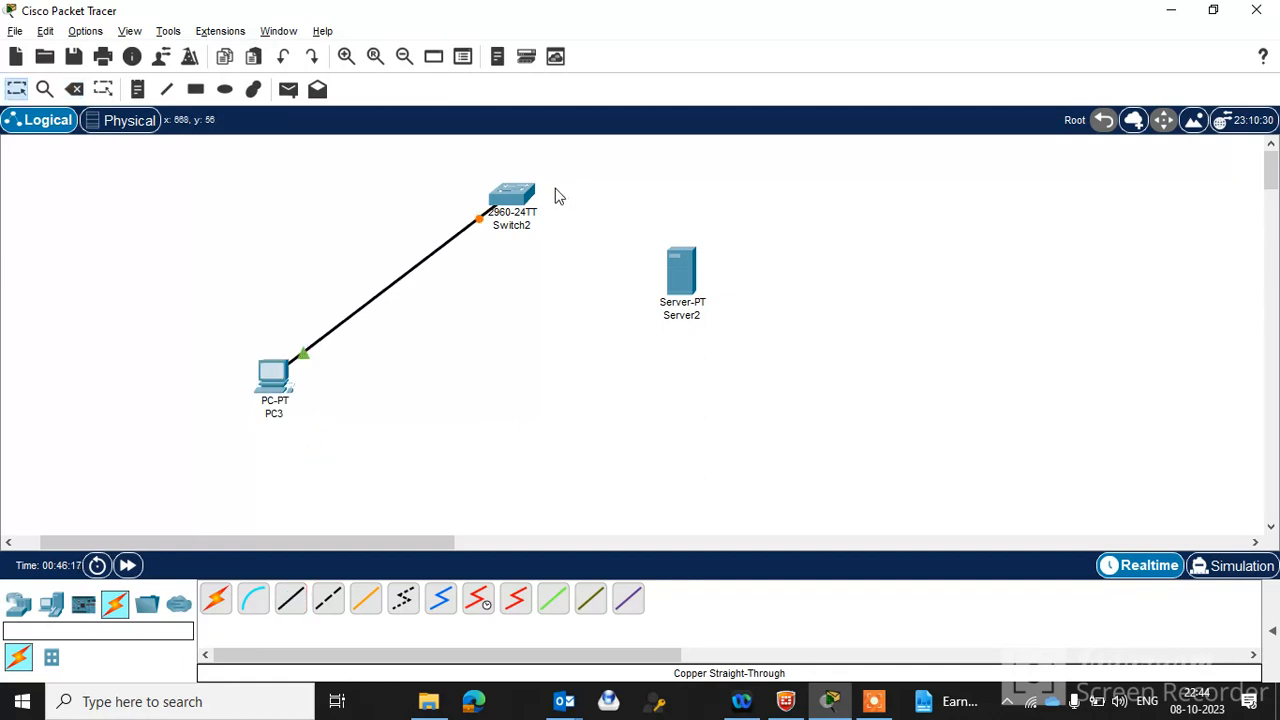
Step: Connect the switch's FastEthernet0/2 port to the server's FastEthernet0 port with a copper straight-through cable
click(291, 598)
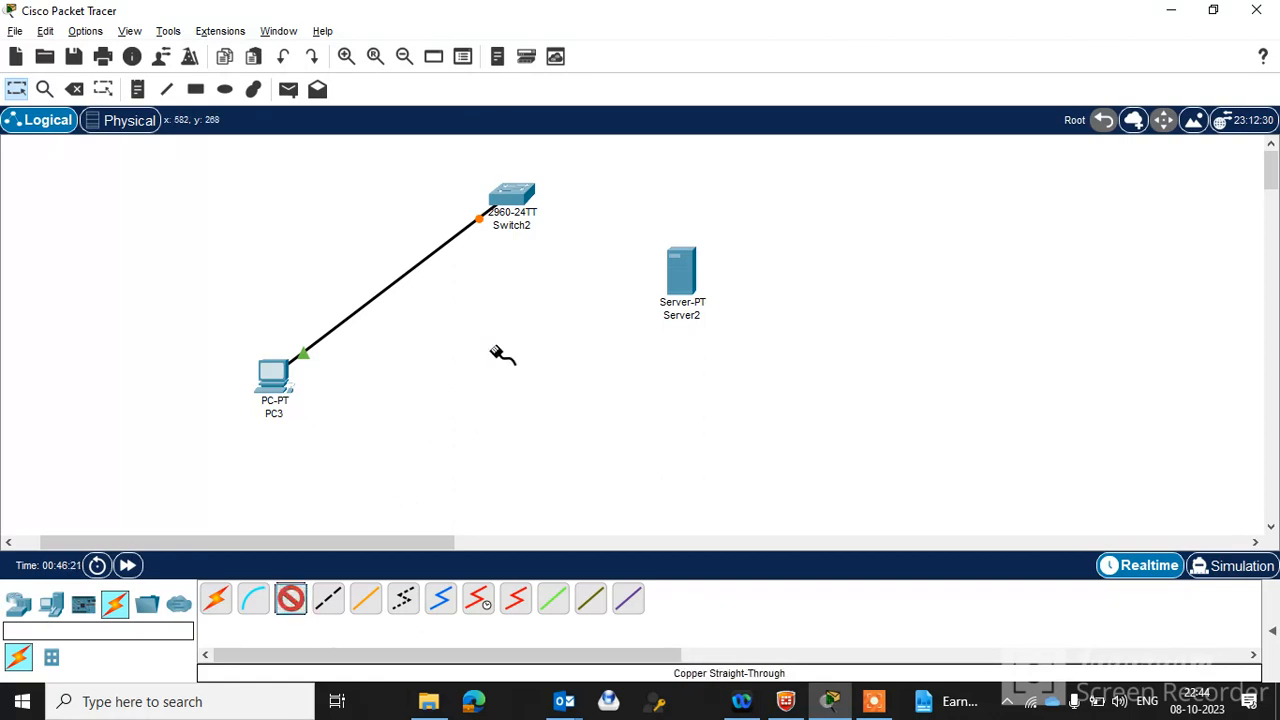
click(519, 202)
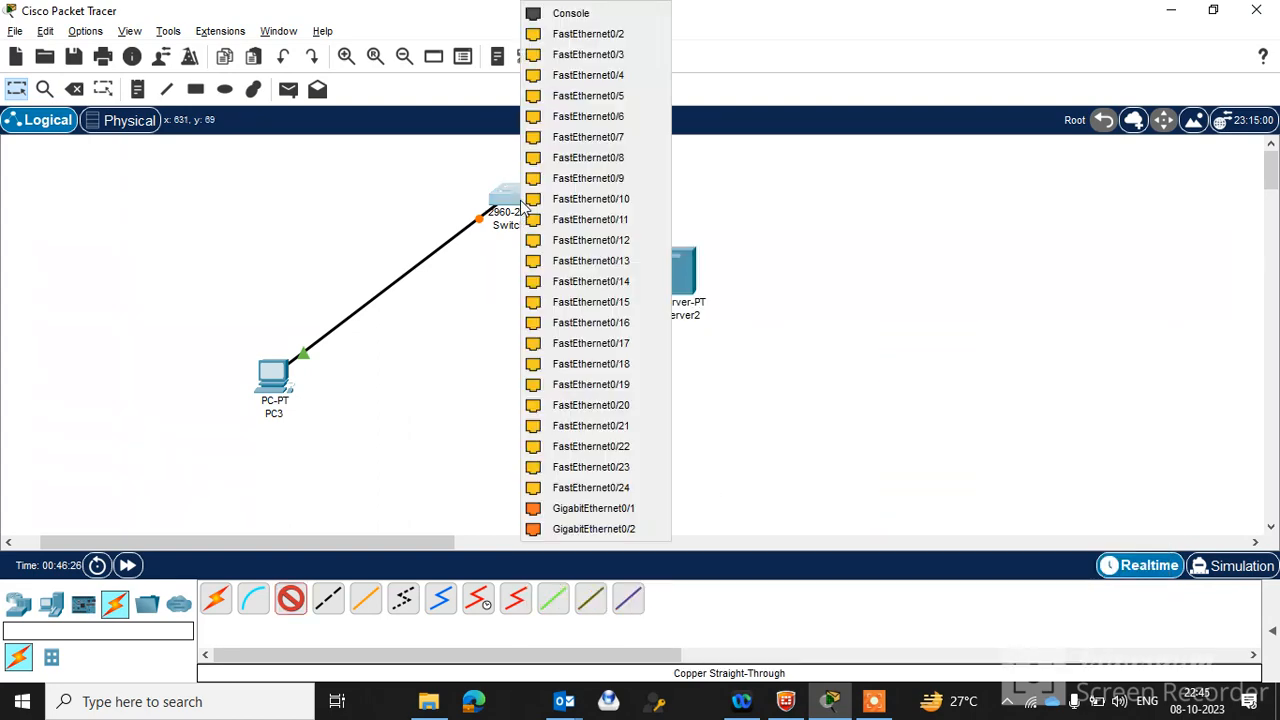
click(615, 36)
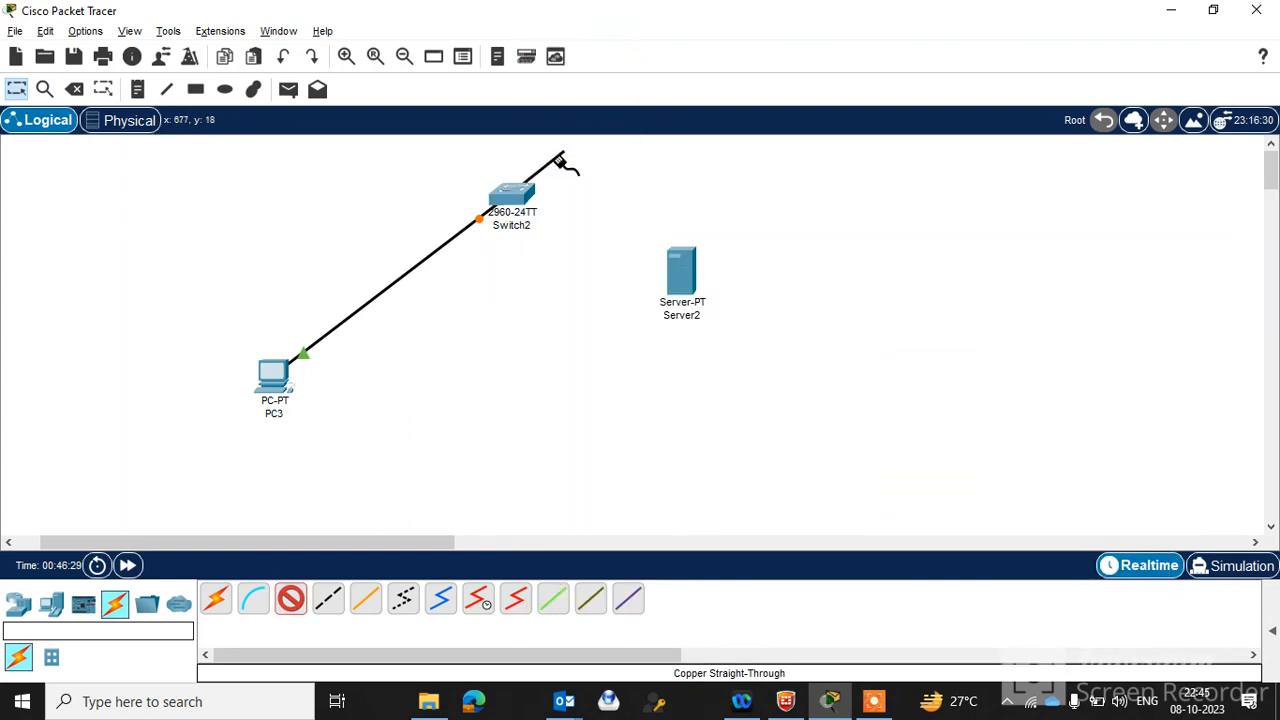
click(689, 286)
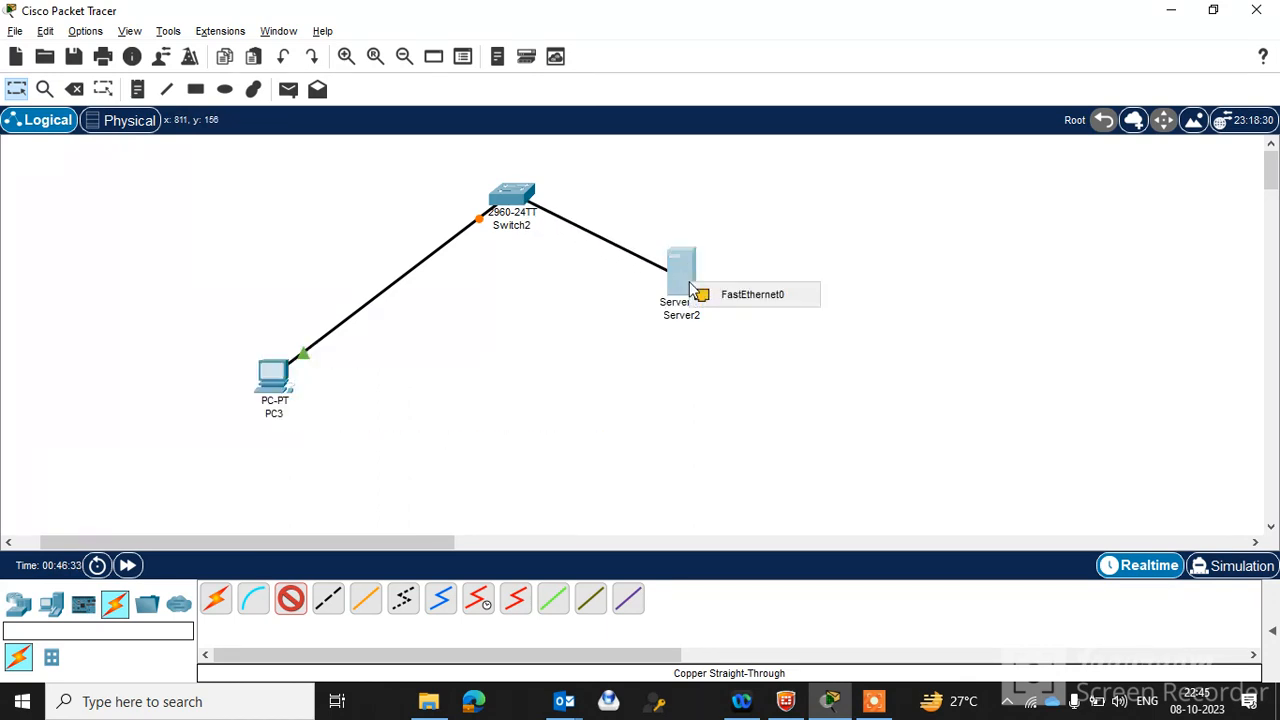
click(735, 296)
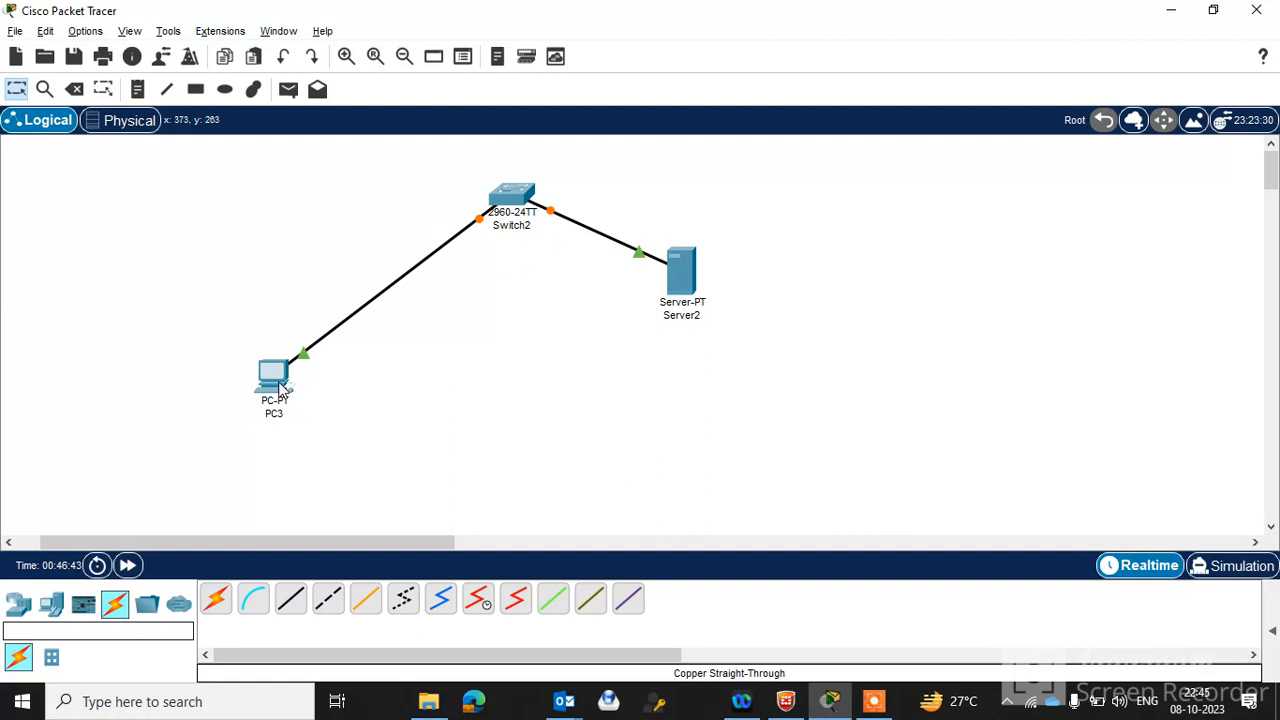
Step: Open the FastEthernet0 interface configuration of PC3
mouse_move(280, 388)
click(282, 388)
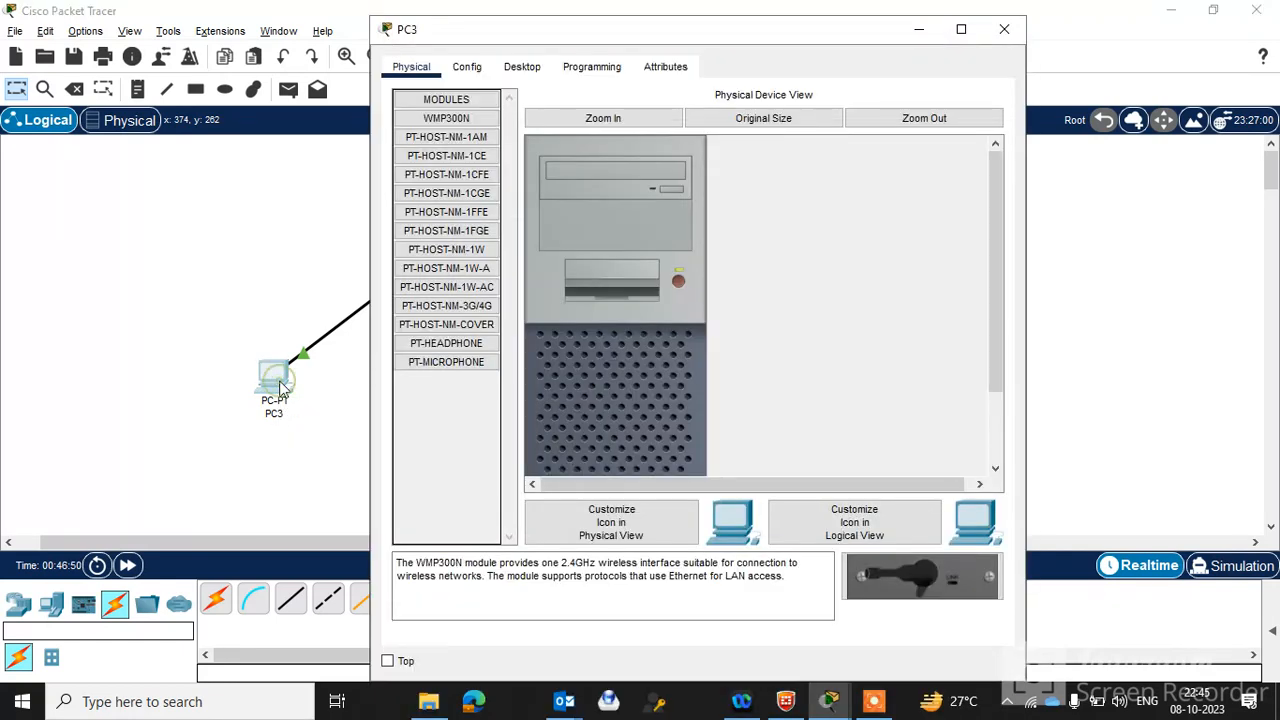
click(467, 68)
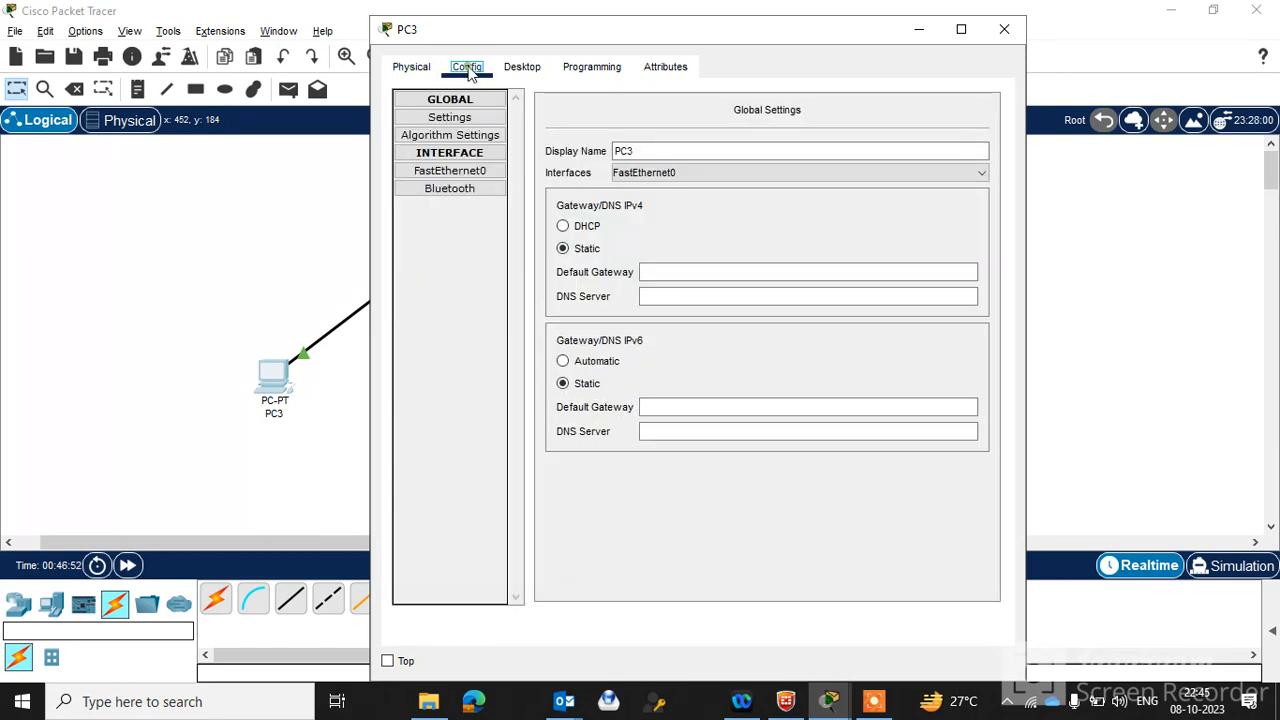
click(463, 158)
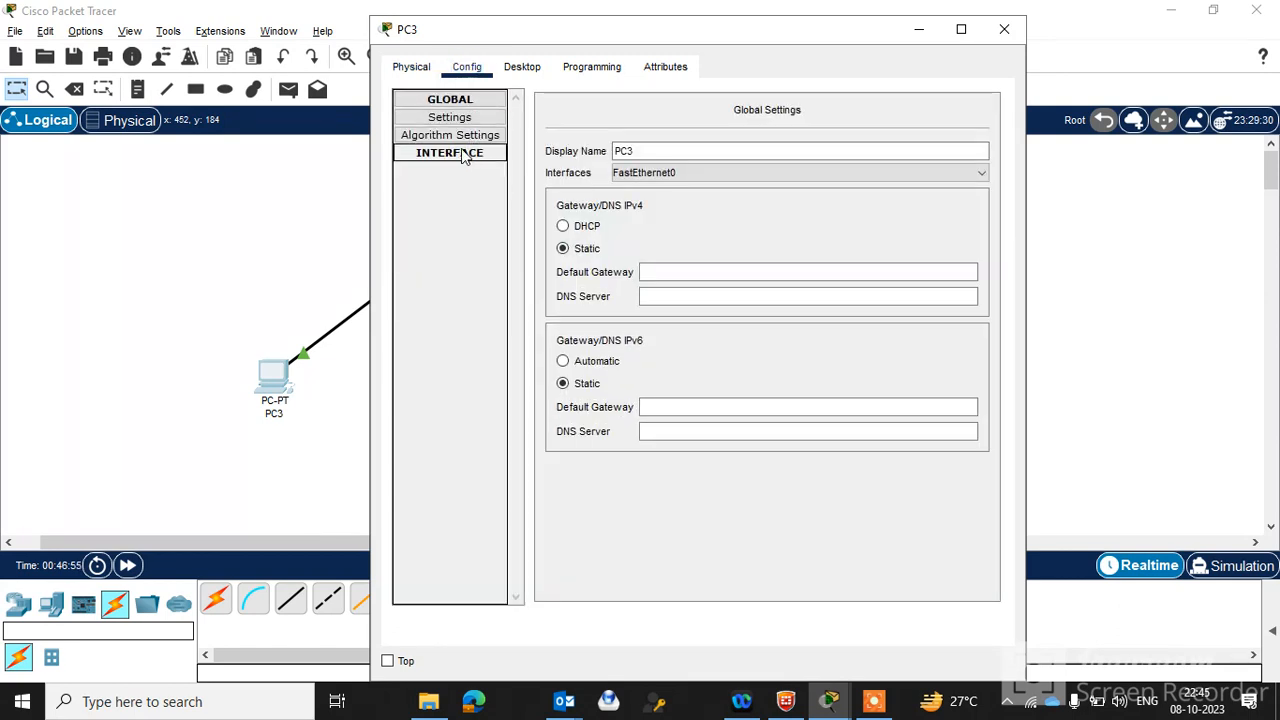
click(458, 100)
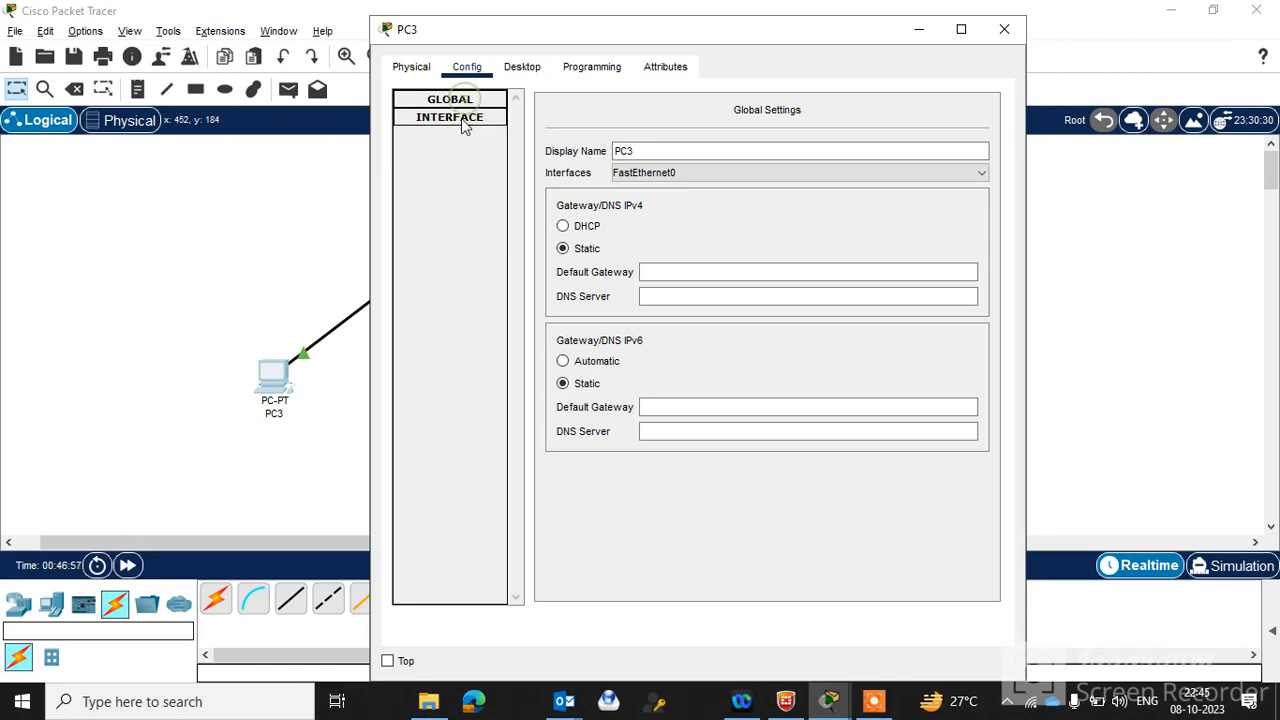
click(460, 120)
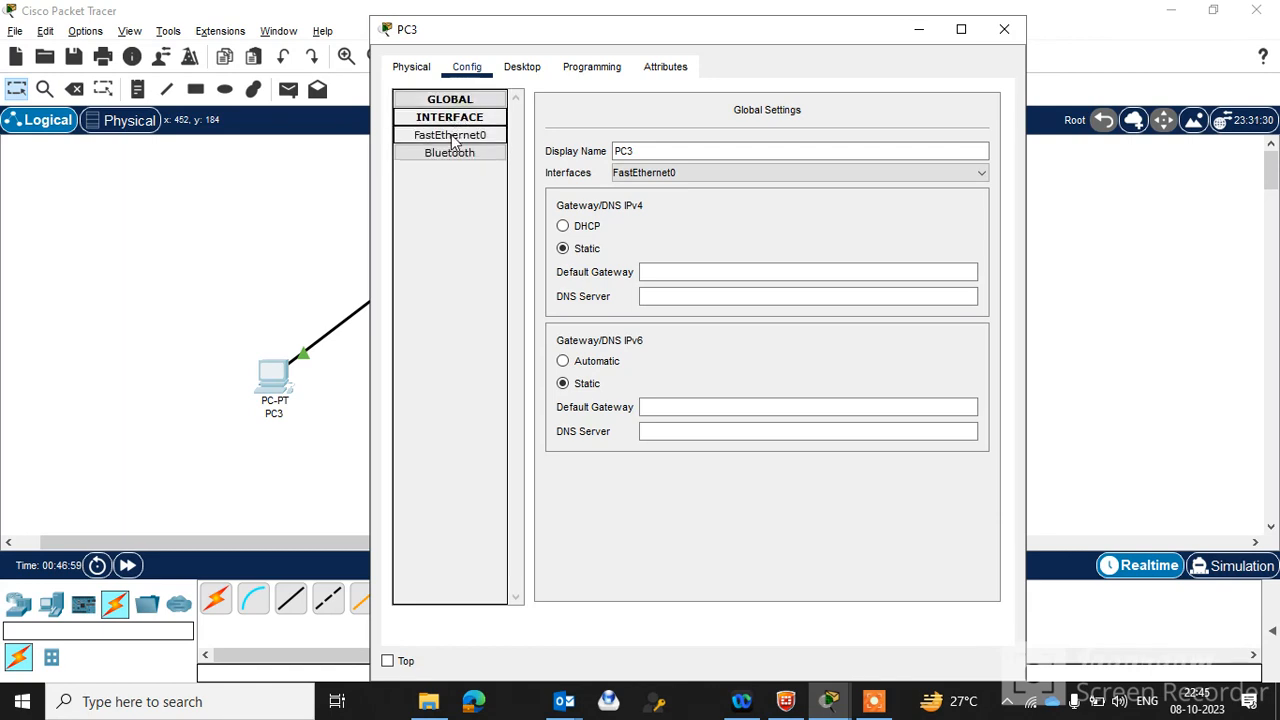
click(452, 139)
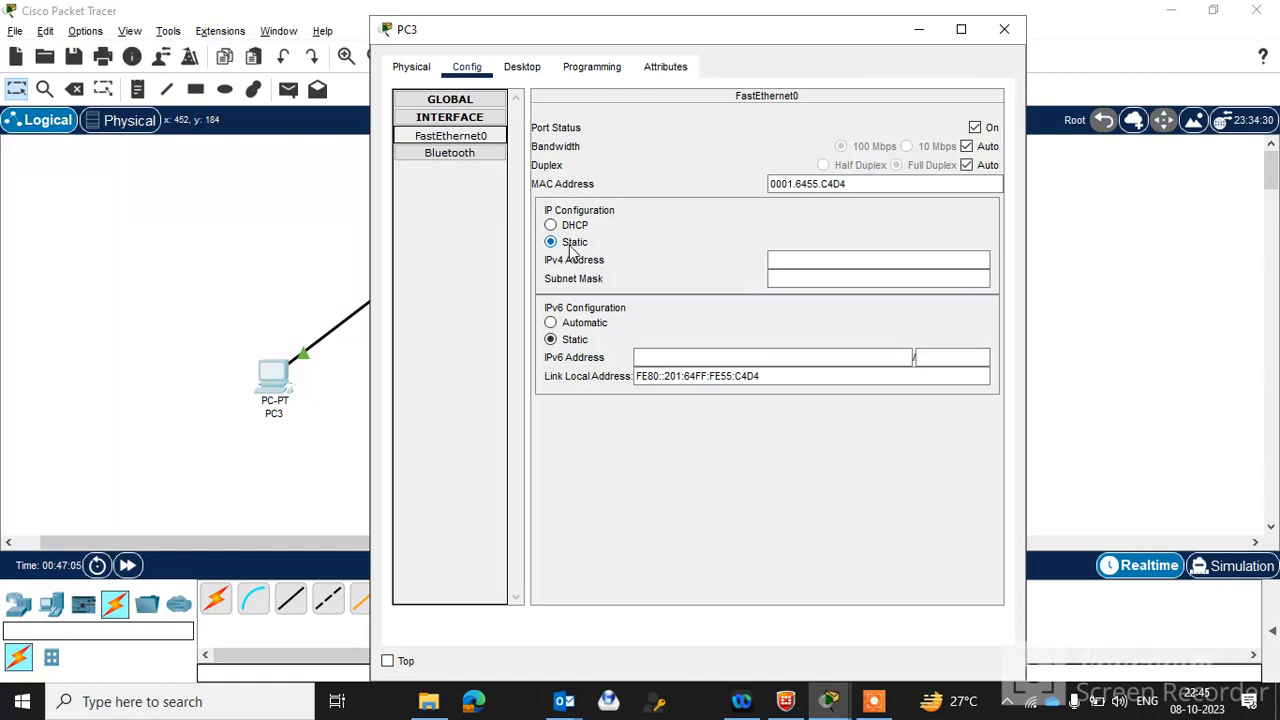
Step: Assign PC3's FastEthernet0 the static IPv4 address 192.168.0.1 with subnet mask 255.255.255.0 and close the PC's window
click(795, 259)
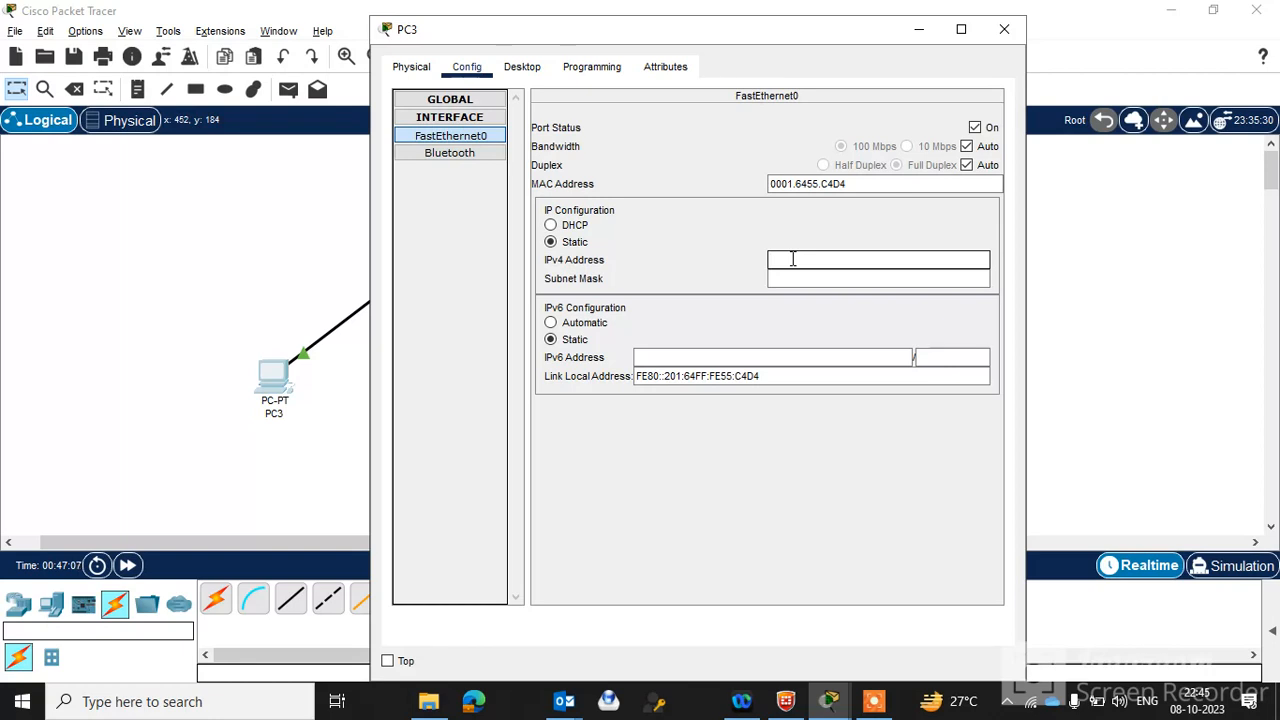
text(192.)
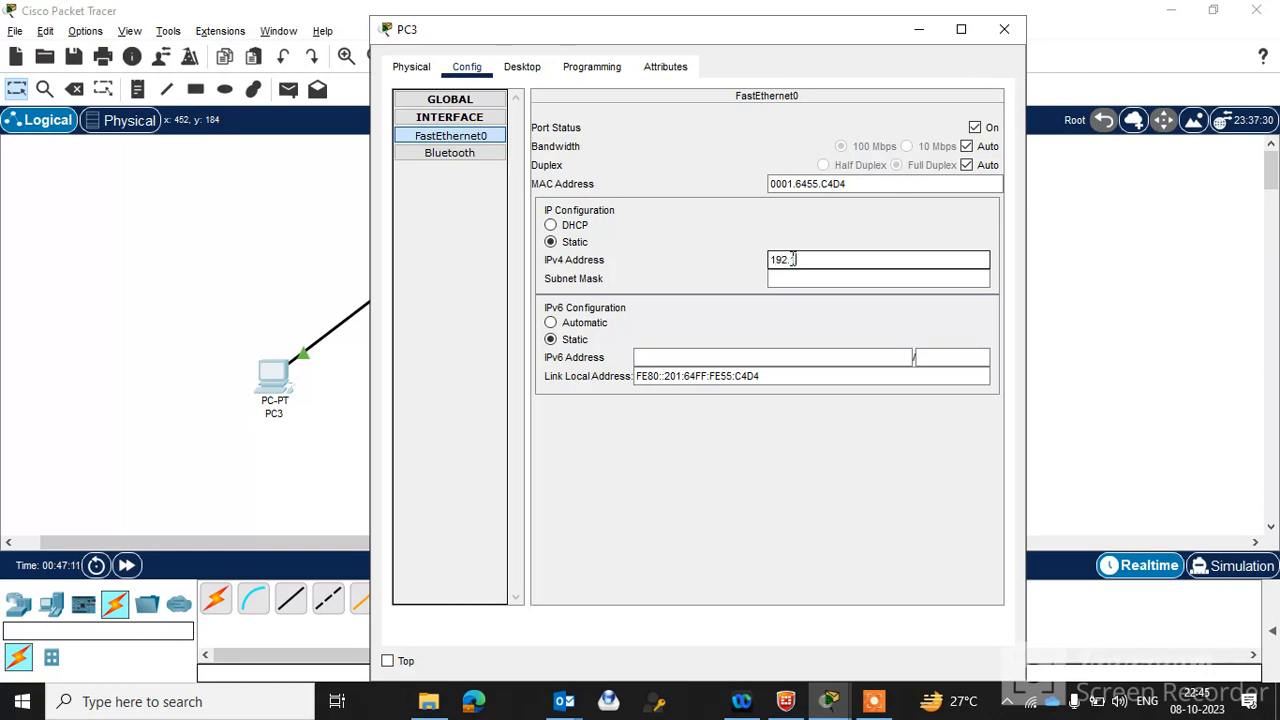
text(168)
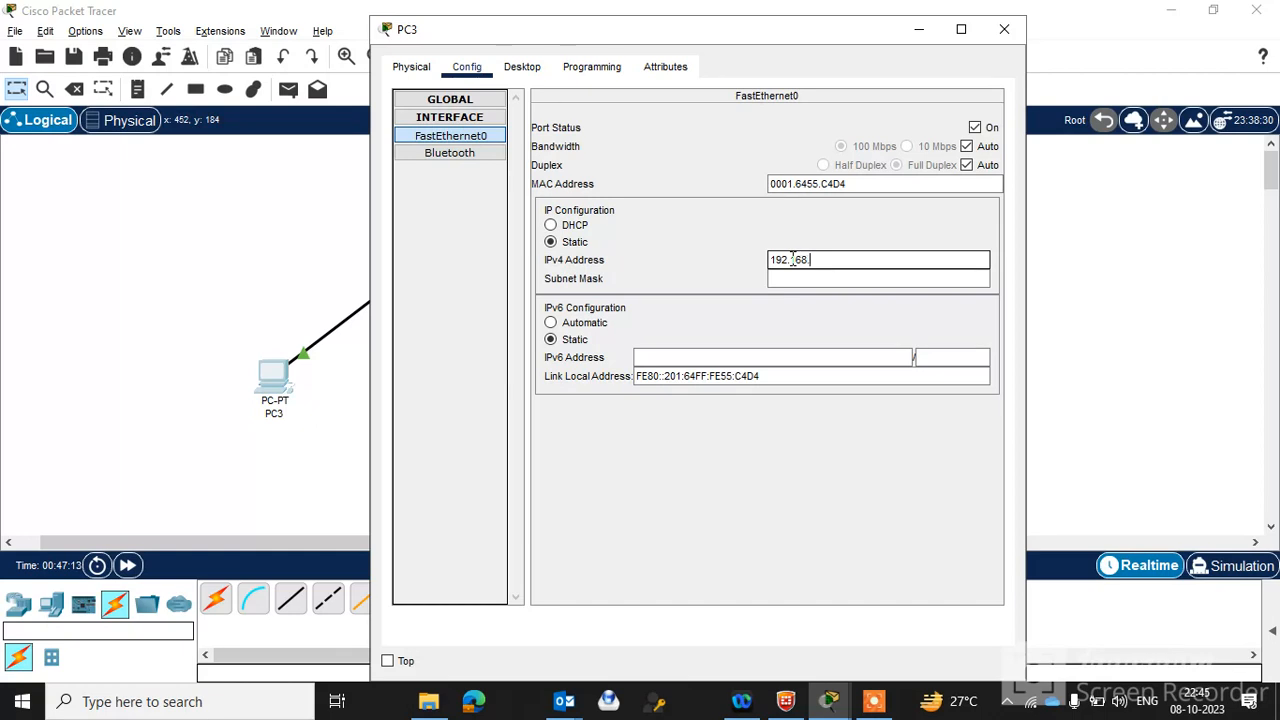
text(.0.1)
click(791, 279)
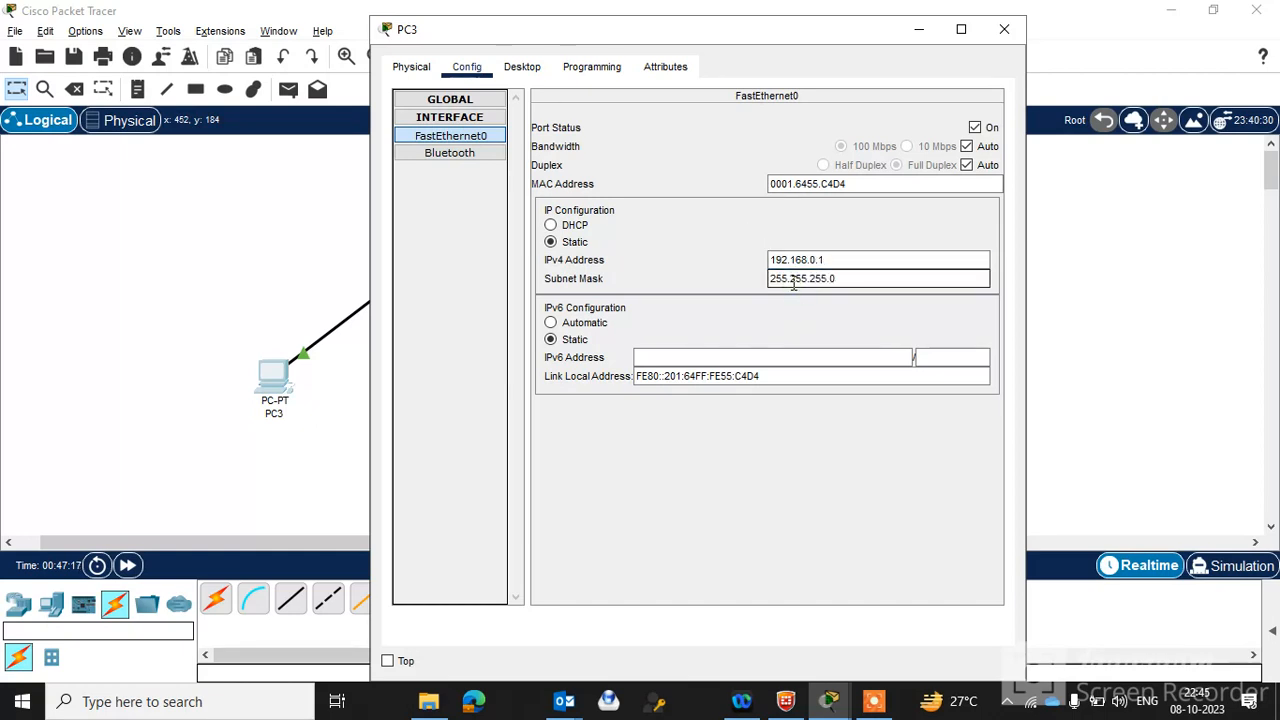
click(1004, 29)
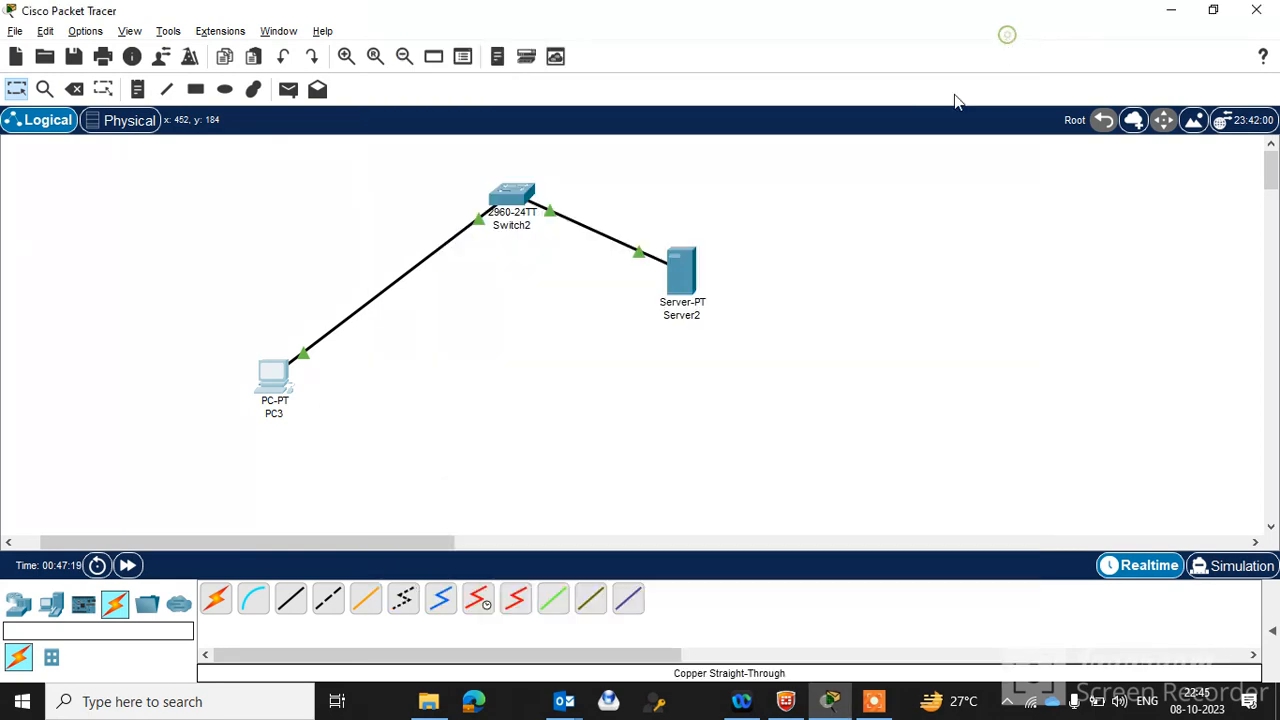
Step: Open the FastEthernet0 interface configuration of Server2
click(684, 274)
click(466, 66)
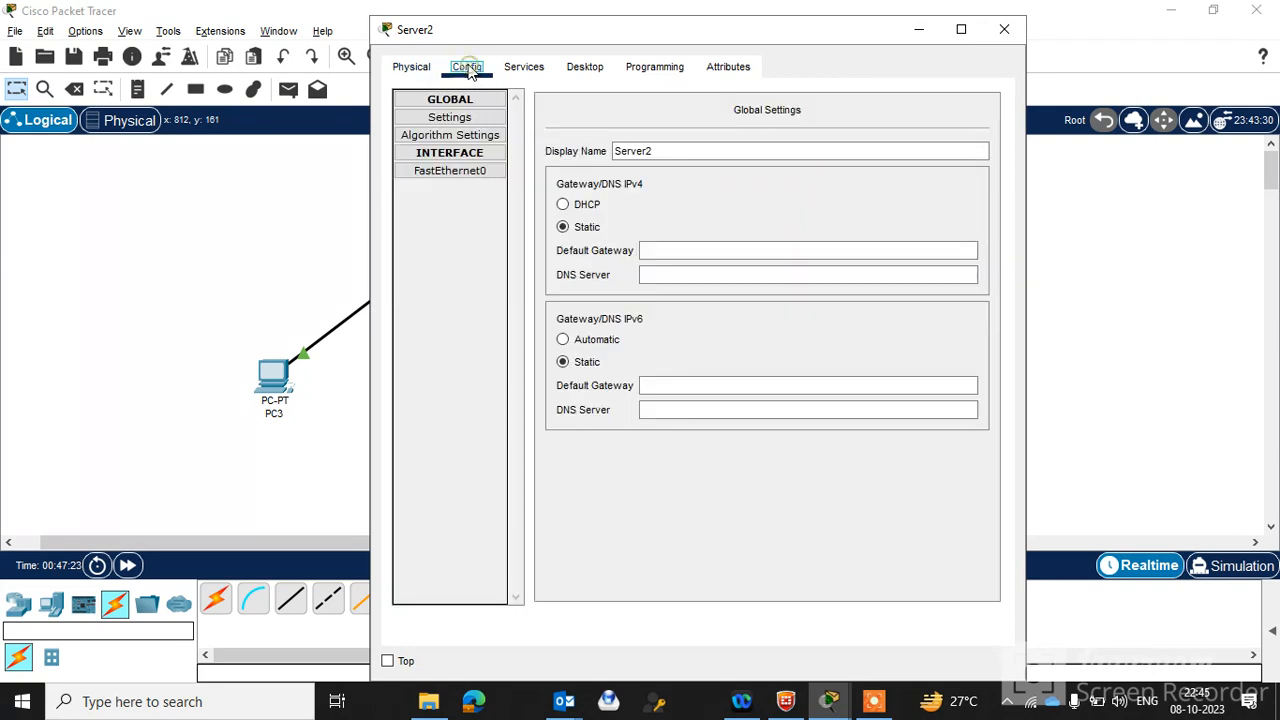
click(445, 153)
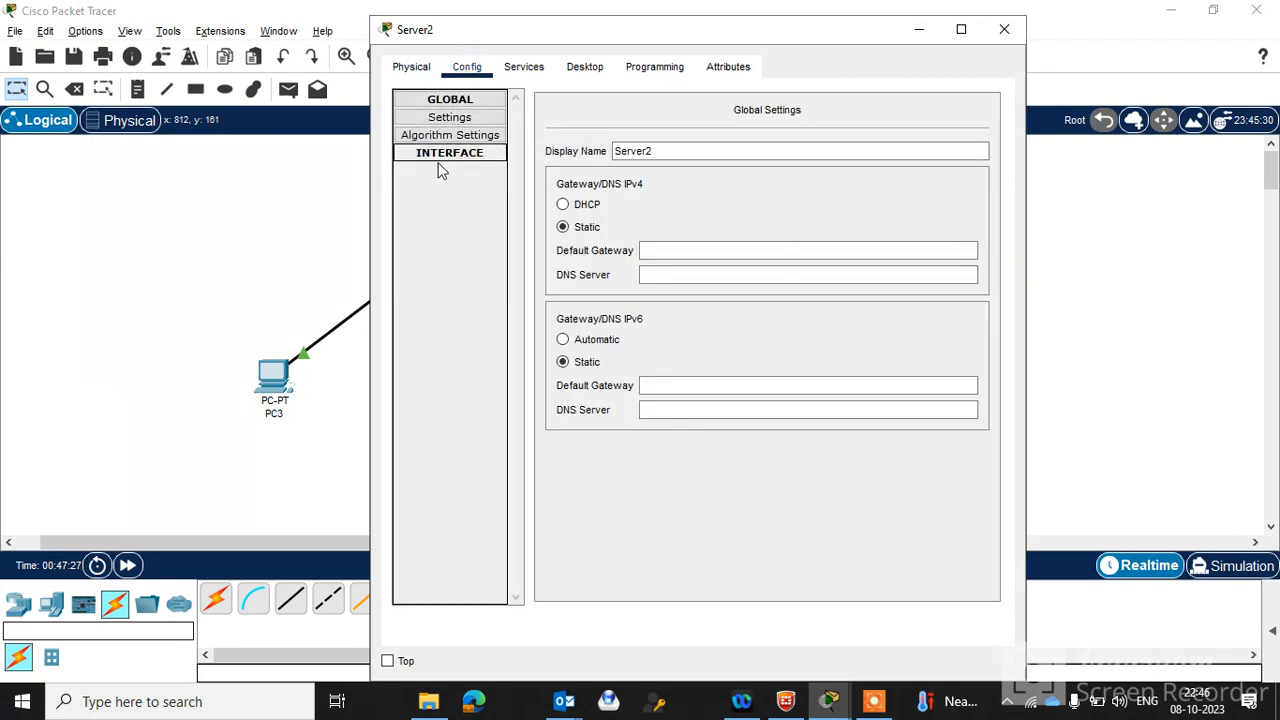
click(445, 153)
click(437, 175)
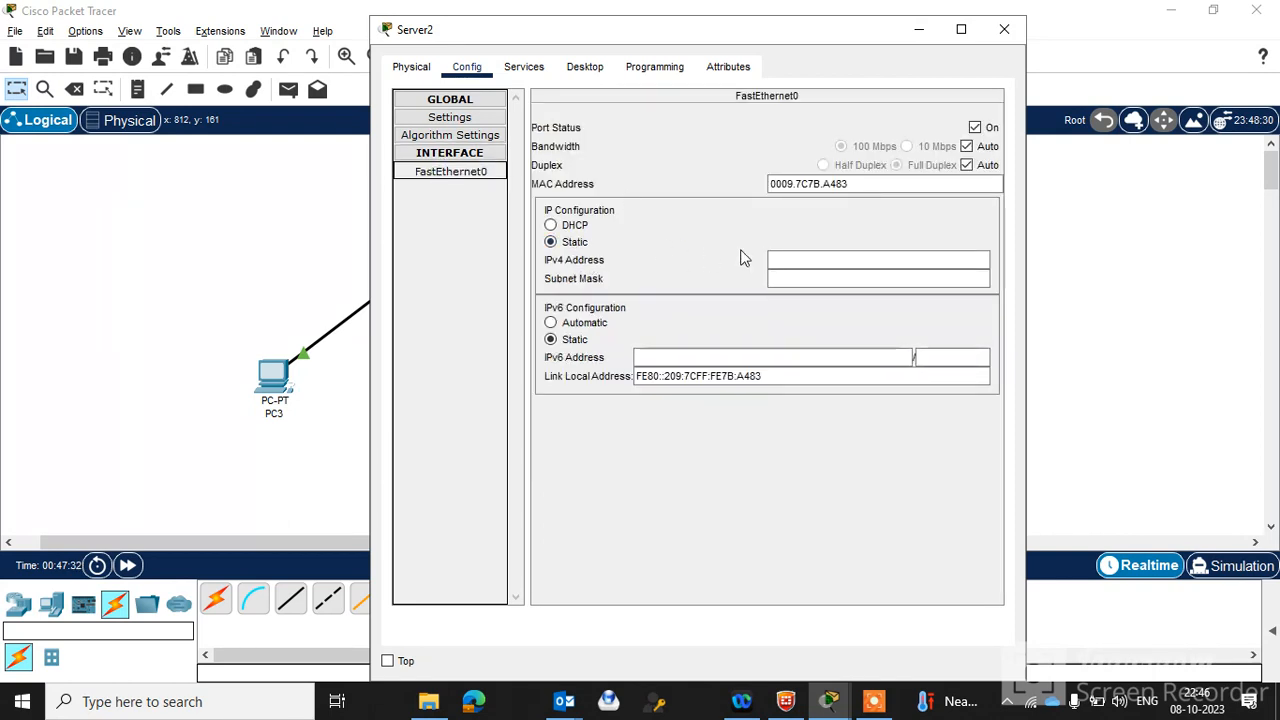
Step: Try to assign the static IPv4 address 192.168.0.0 to the server's FastEthernet0 interface
click(785, 259)
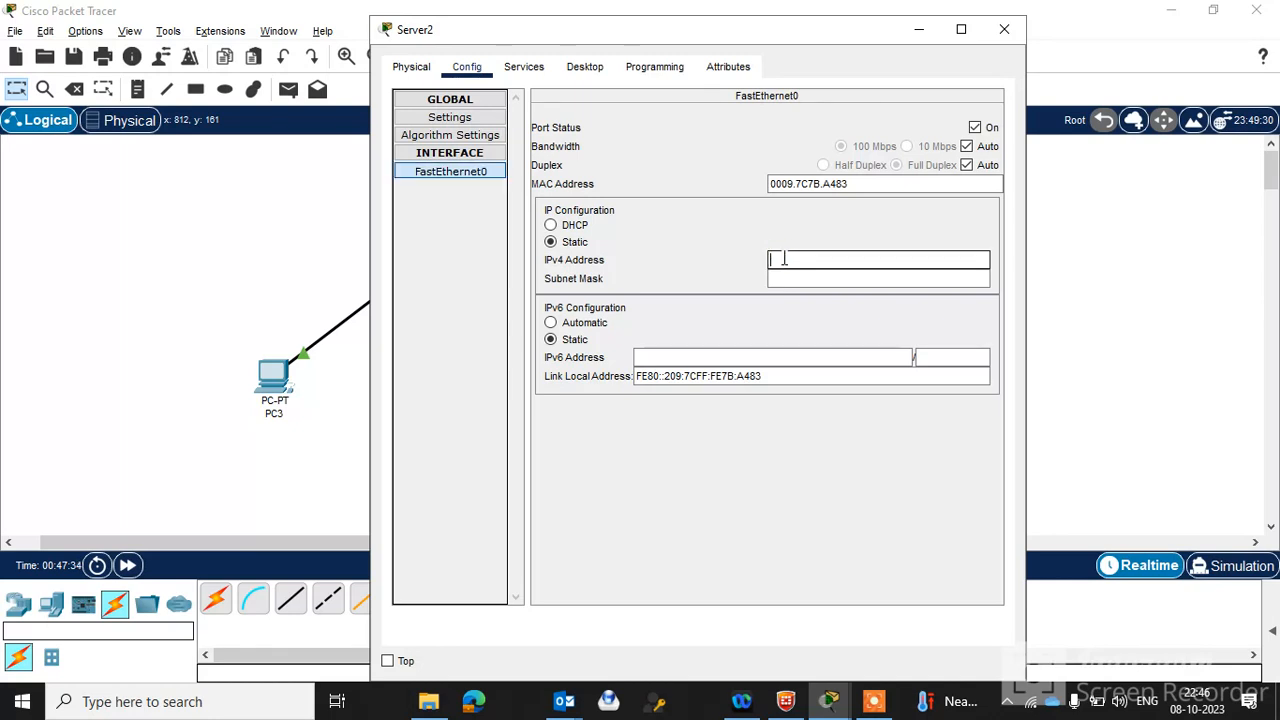
text(192.168.0.0)
click(842, 285)
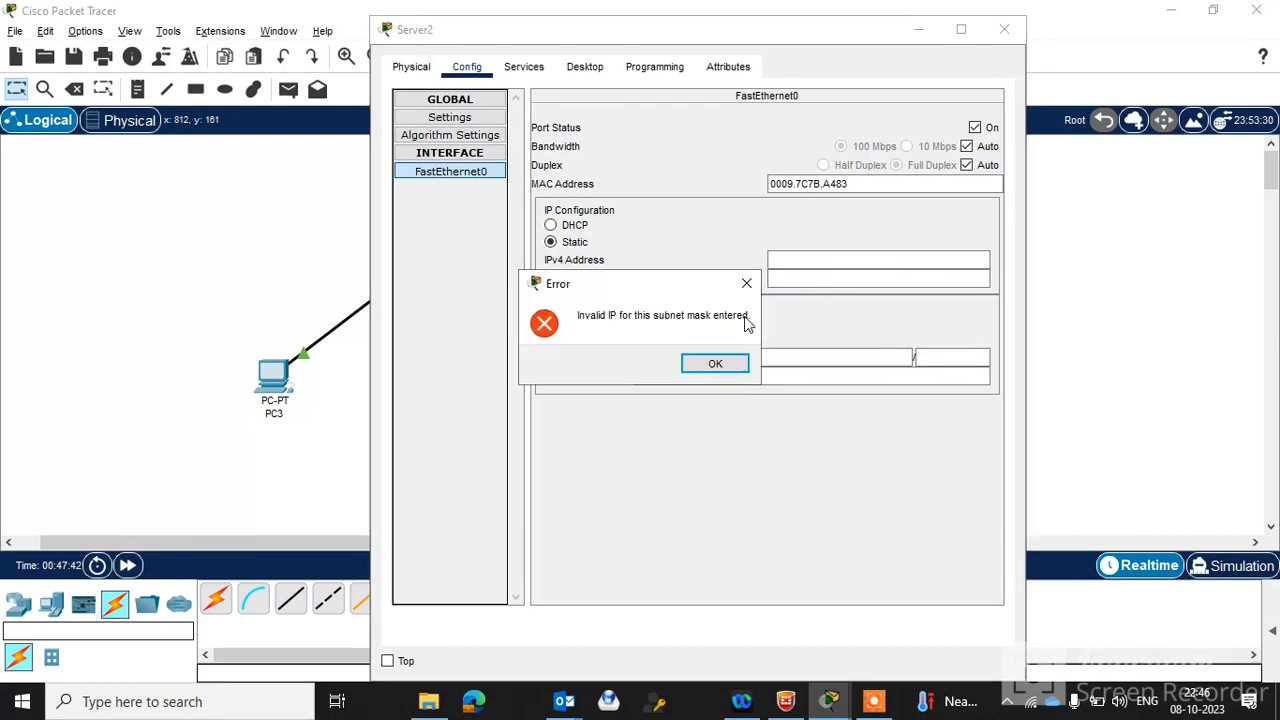
click(707, 369)
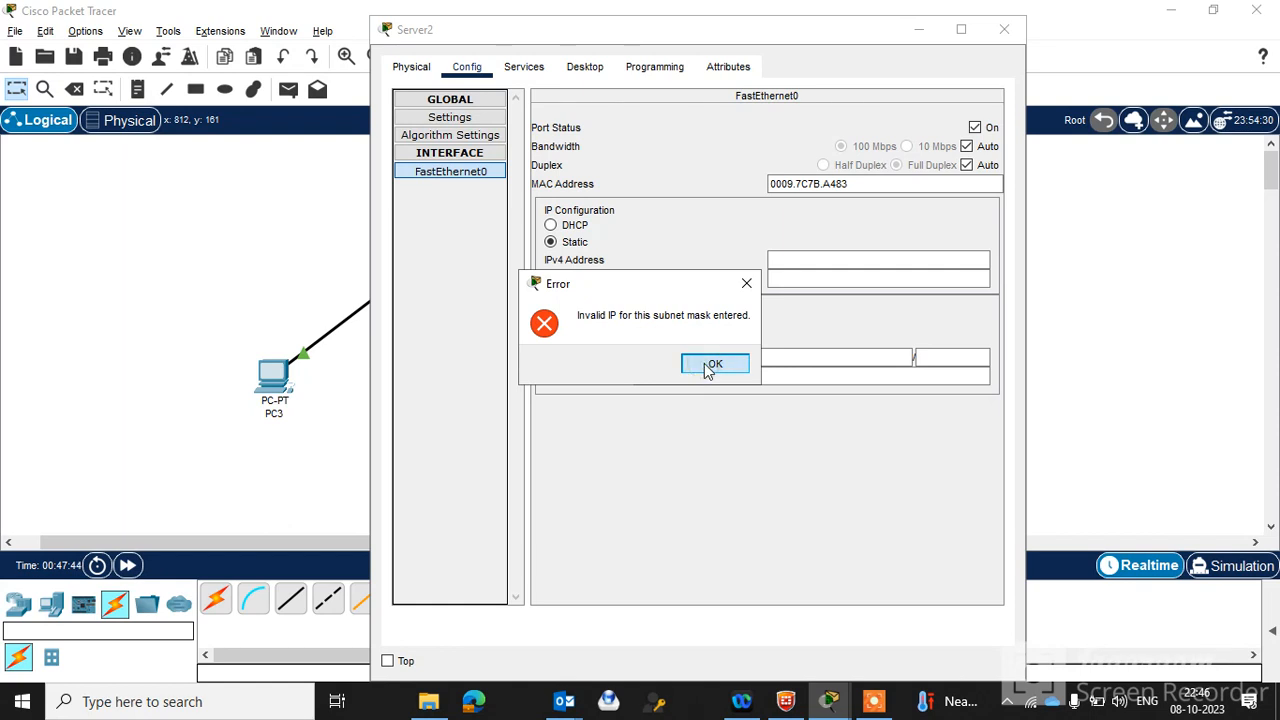
Step: Assign the server's FastEthernet0 the static IPv4 address 192.168.0.2 with subnet mask 255.255.255.0 and close the server's window
click(800, 263)
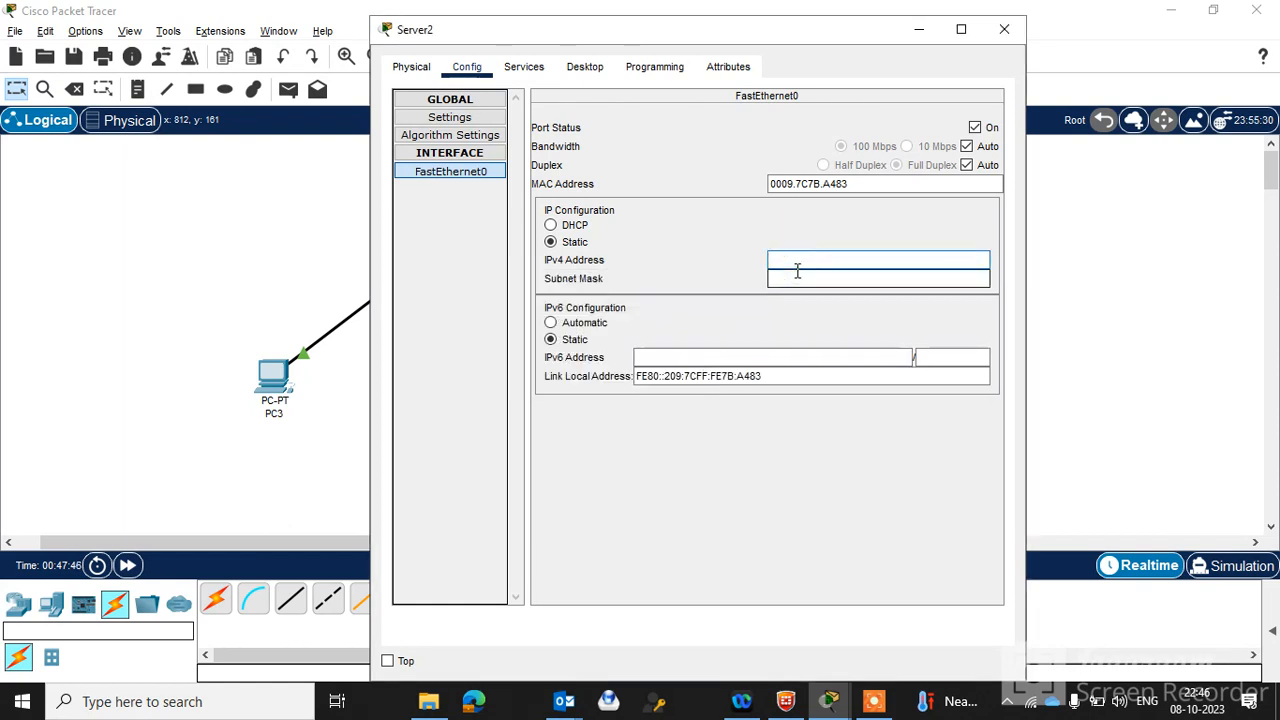
text(192.168.0.2)
click(797, 278)
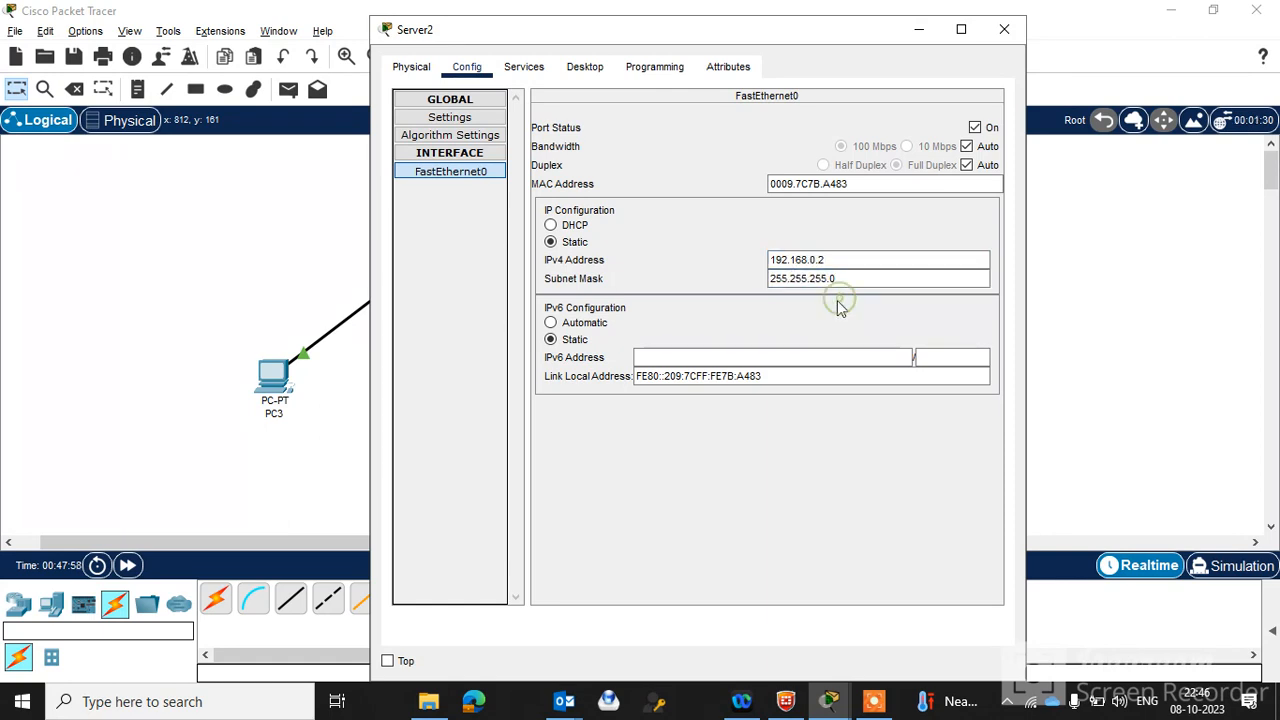
click(1004, 30)
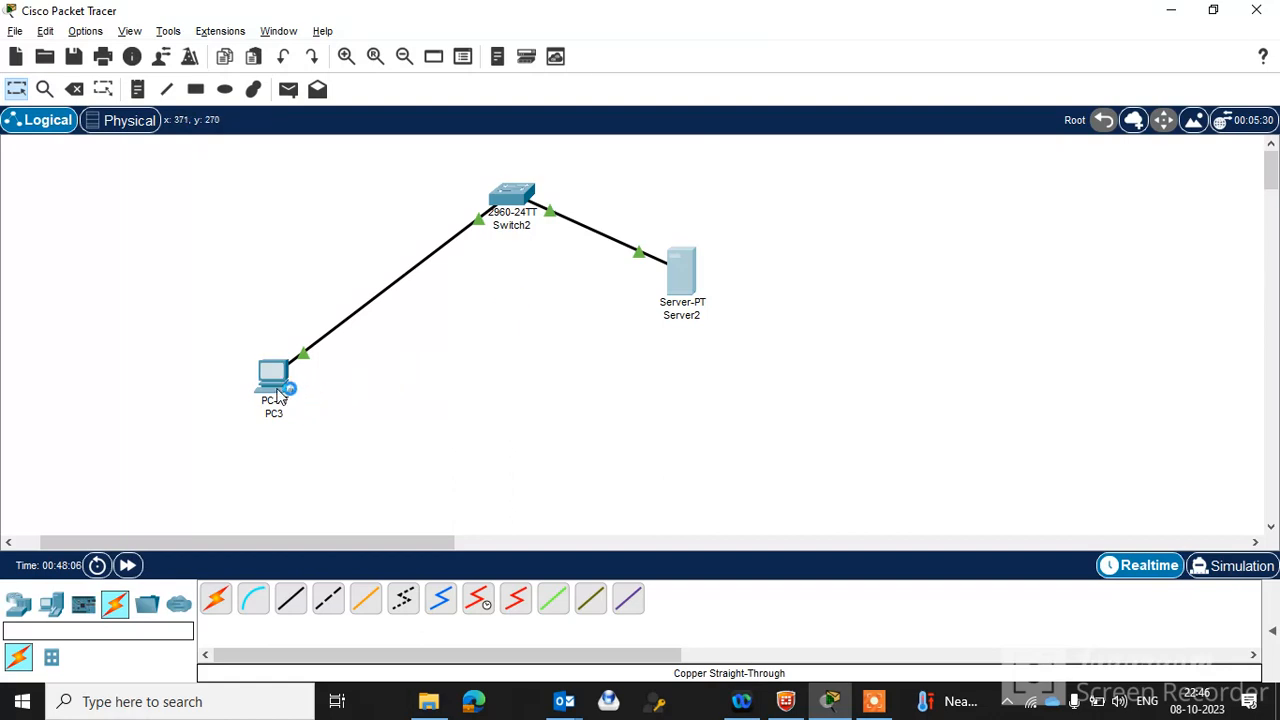
Step: Open the command prompt on PC3 and enter a ping command for the server's IP address
mouse_move(278, 391)
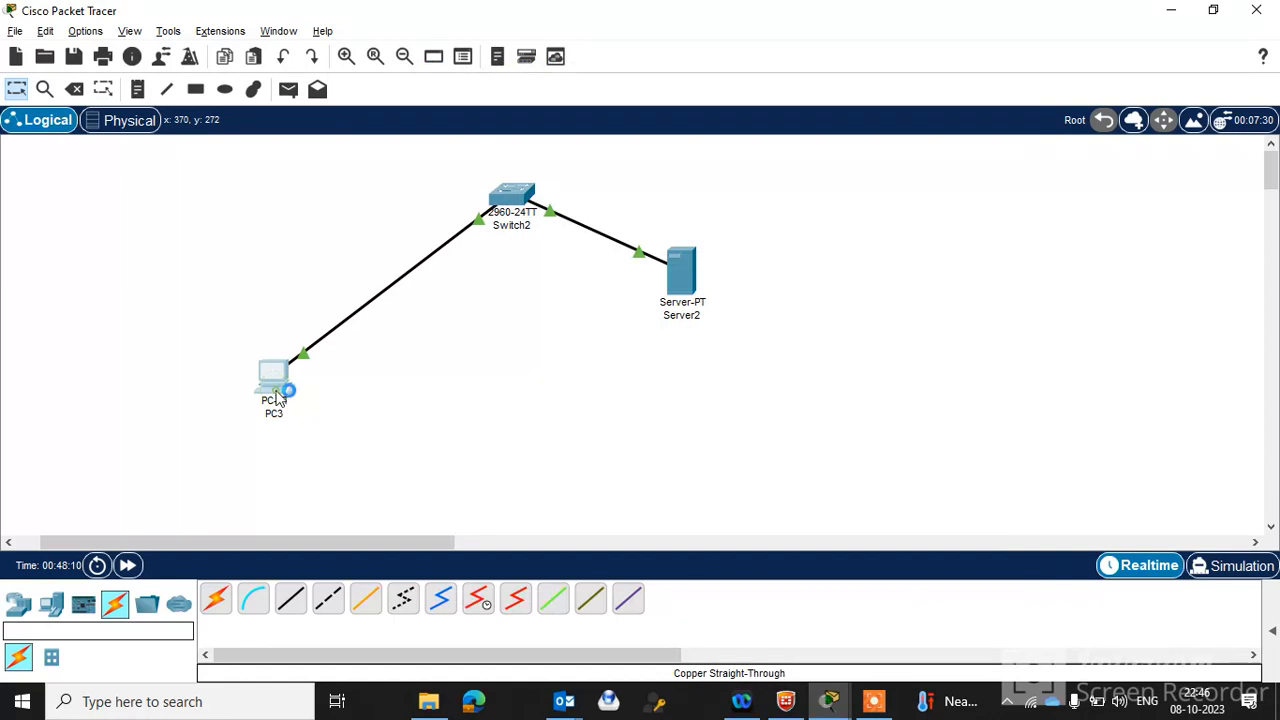
click(275, 384)
click(516, 70)
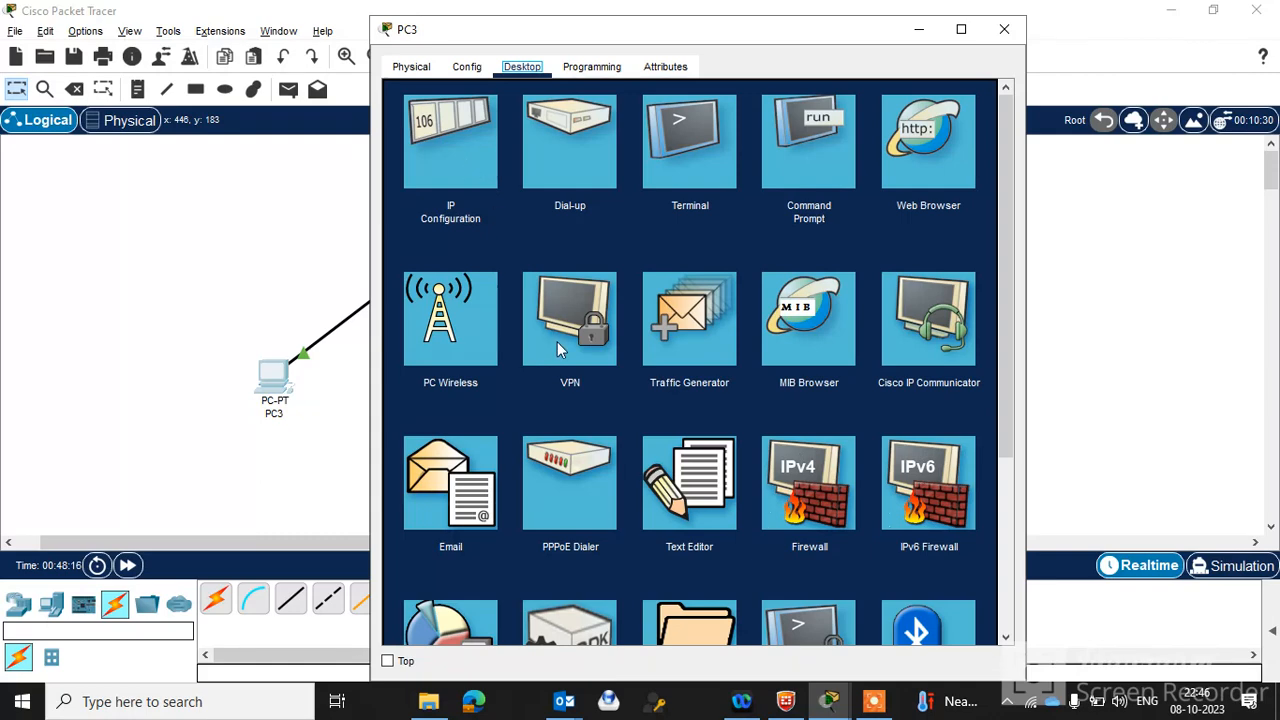
click(809, 150)
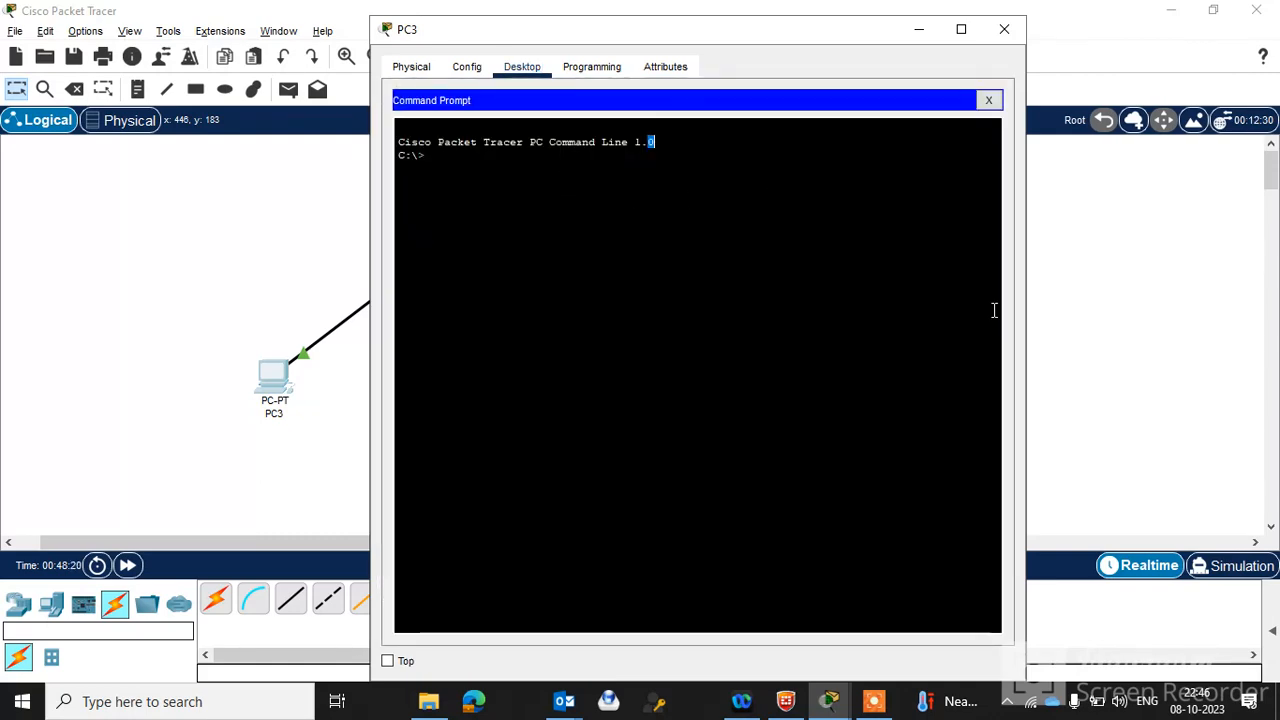
key(Return)
text(ping 1)
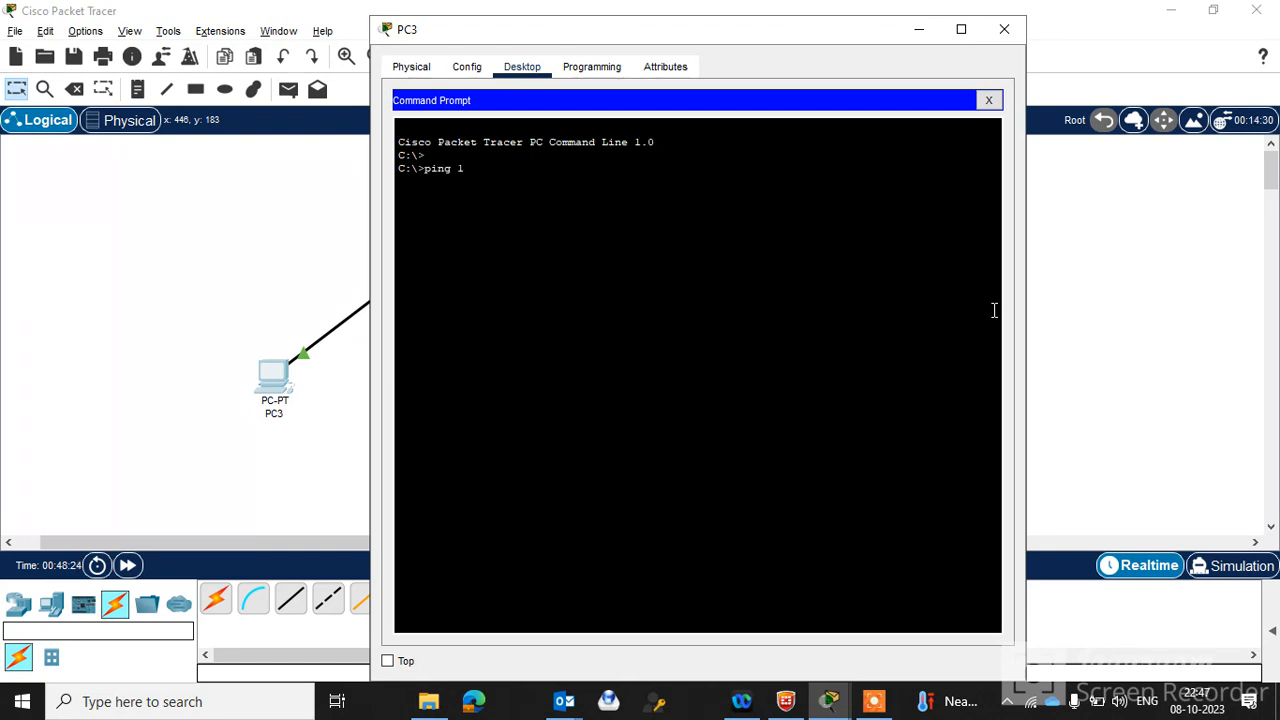
text(92.1)
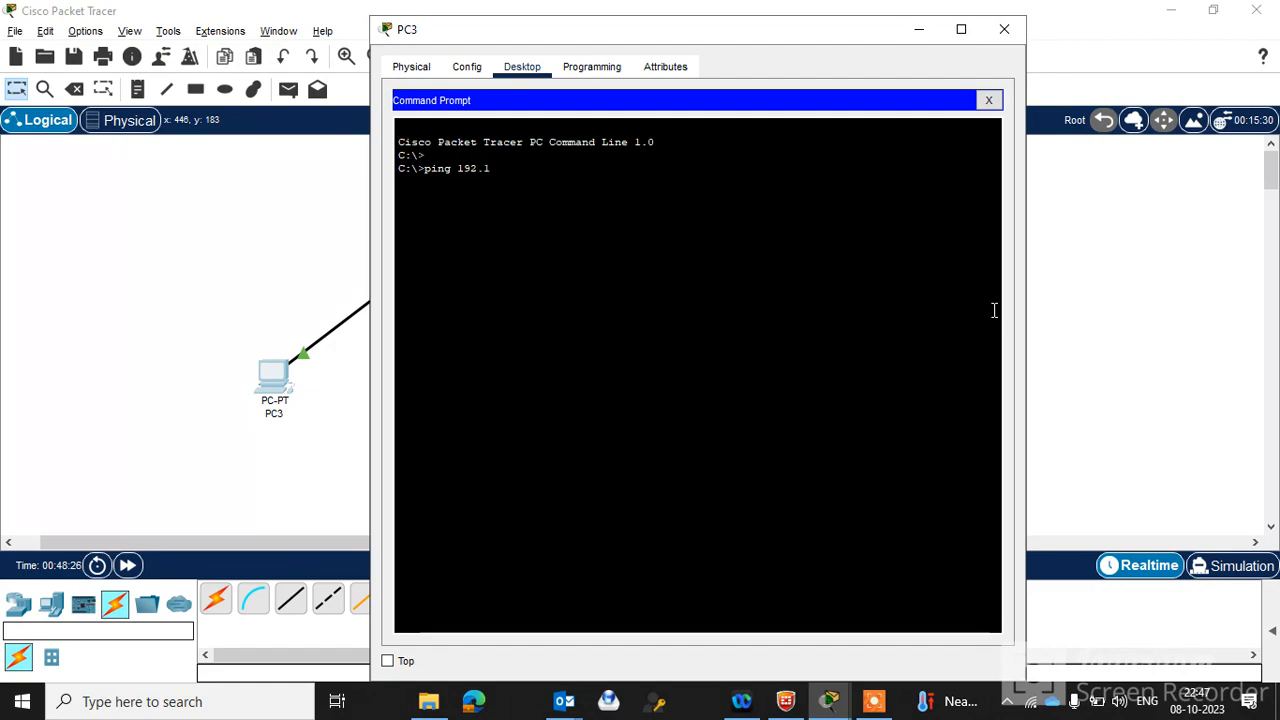